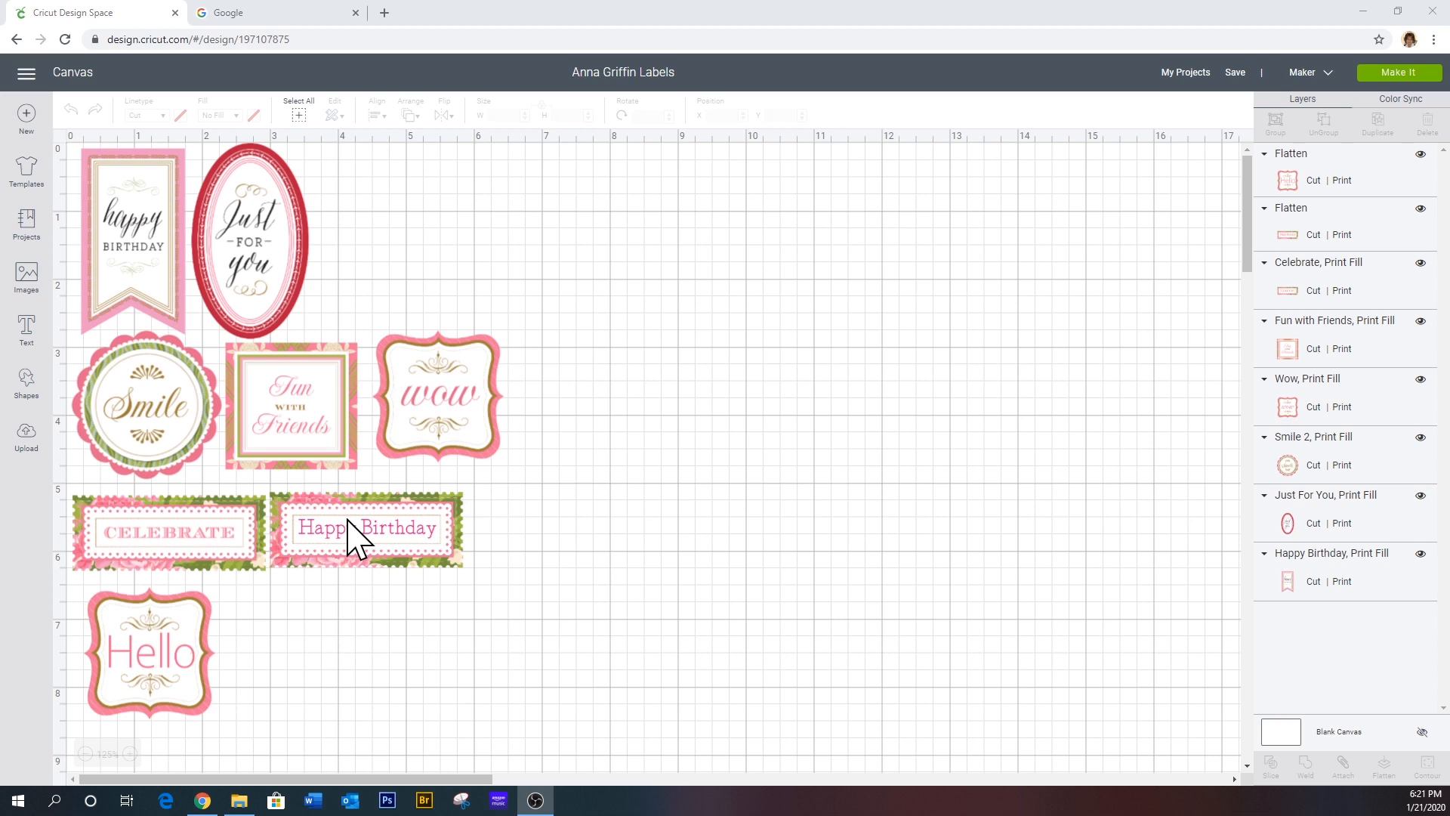
- Copy the wow label, paste it and place the copy directly below the Hello label
{"action": "left_click", "coordinate": [423, 419]}
{"action": "right_click", "coordinate": [423, 416]}
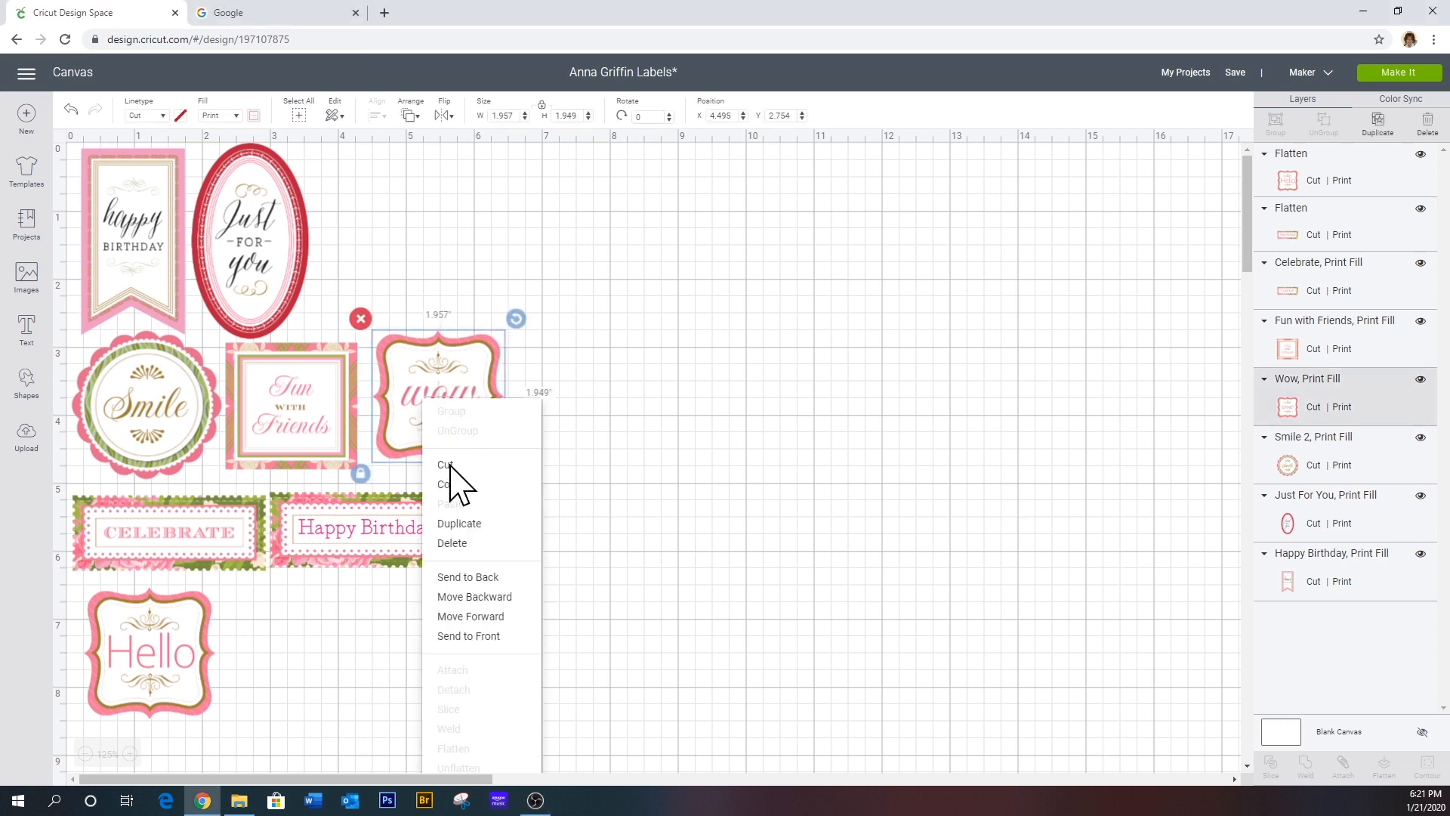
{"action": "left_click", "coordinate": [453, 484]}
{"action": "scroll", "coordinate": [457, 483], "scroll_direction": "down", "scroll_amount": 5}
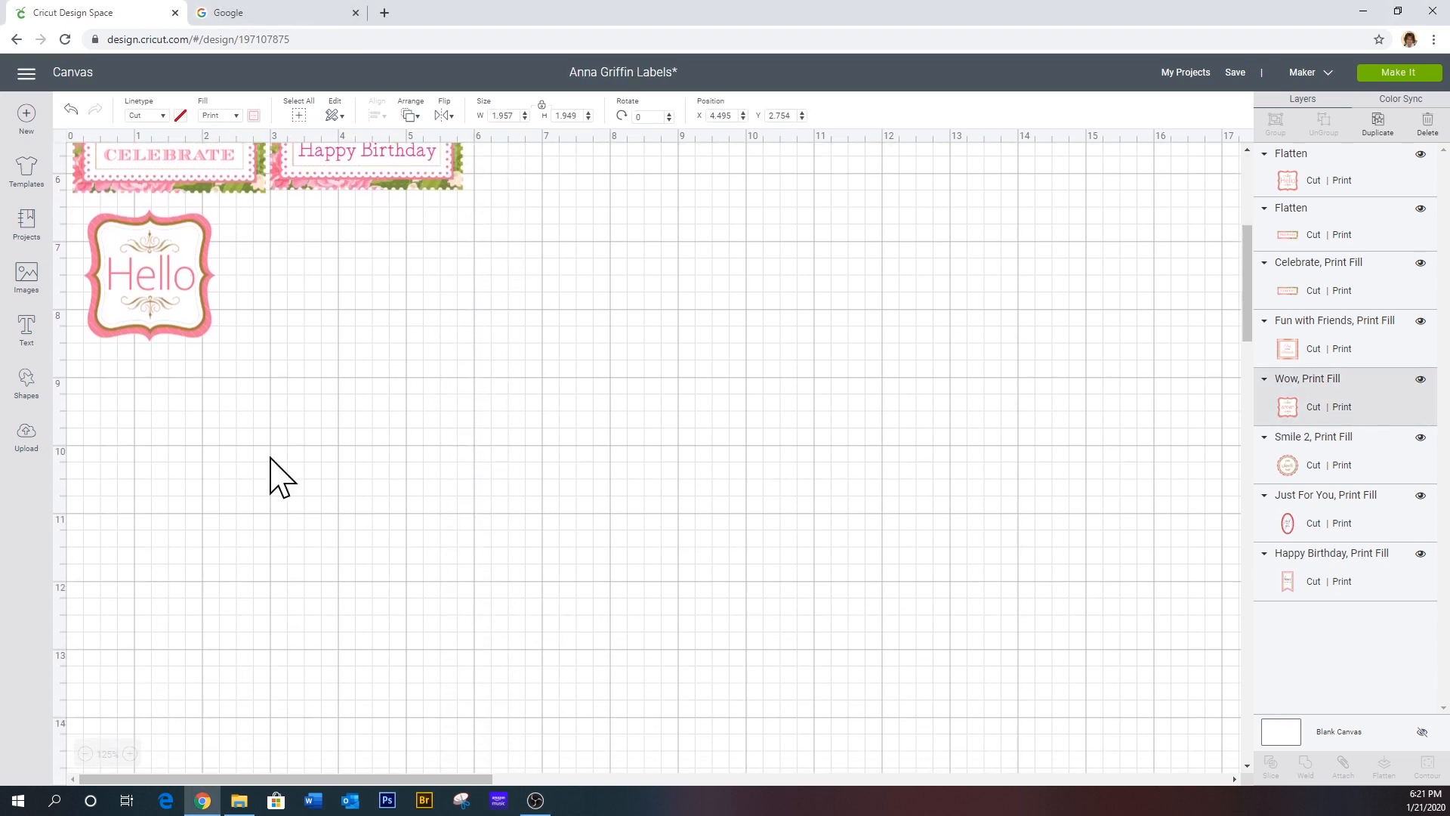
{"action": "left_click", "coordinate": [189, 442]}
{"action": "right_click", "coordinate": [172, 439]}
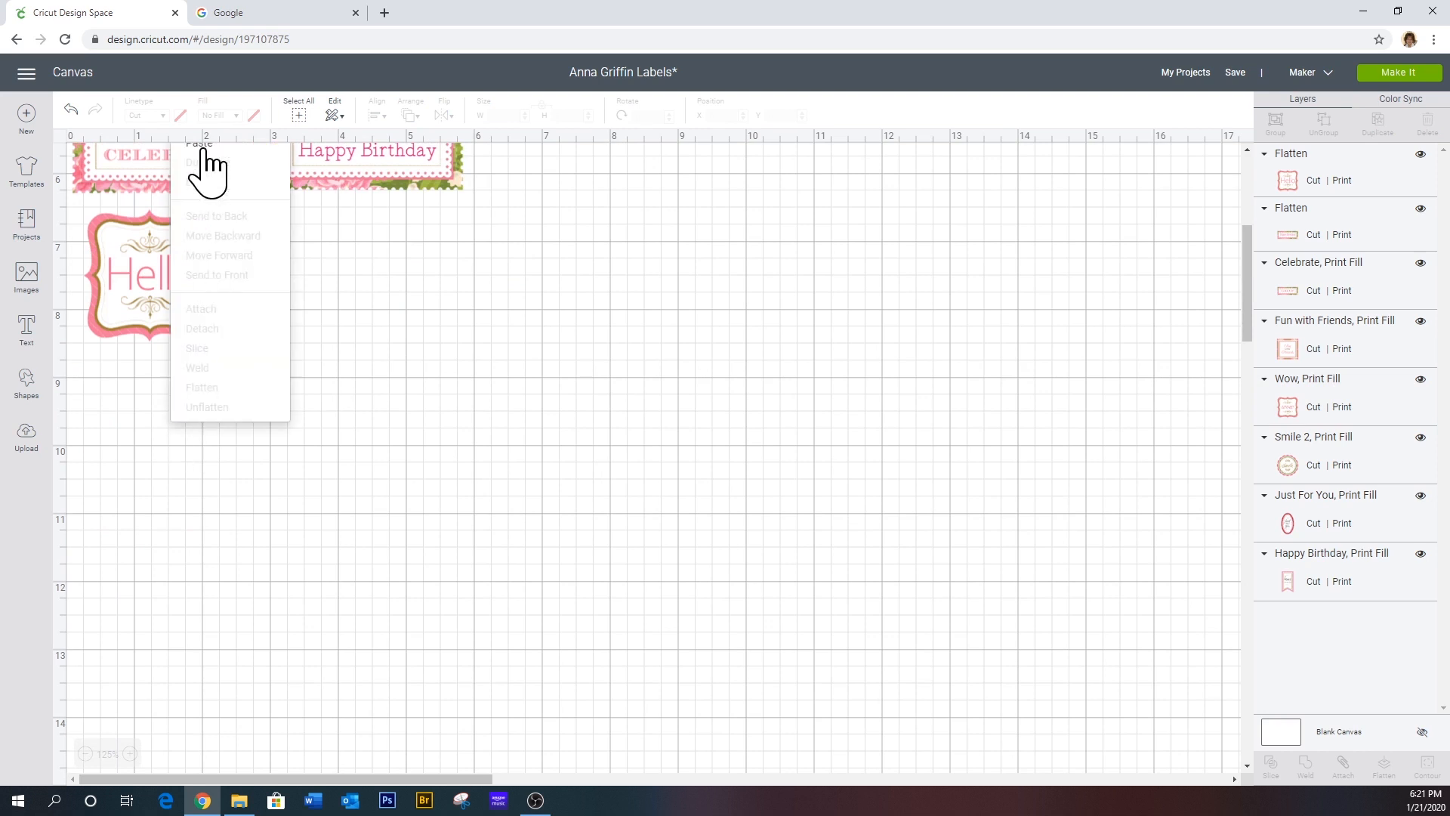
{"action": "scroll", "coordinate": [220, 285], "scroll_direction": "up", "scroll_amount": 1}
{"action": "left_click", "coordinate": [223, 227]}
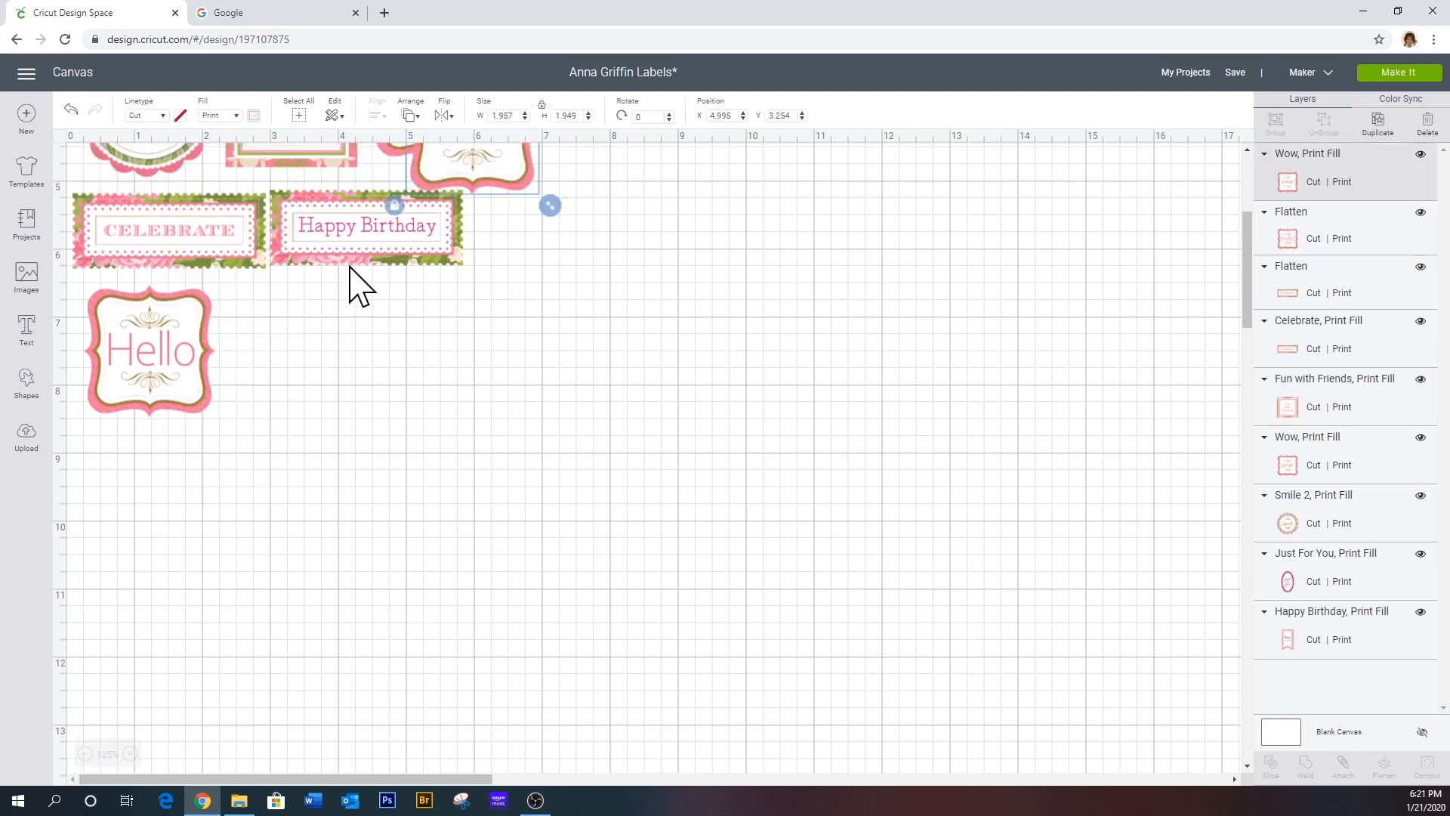
{"action": "left_click_drag", "start_coordinate": [492, 178], "coordinate": [176, 556]}
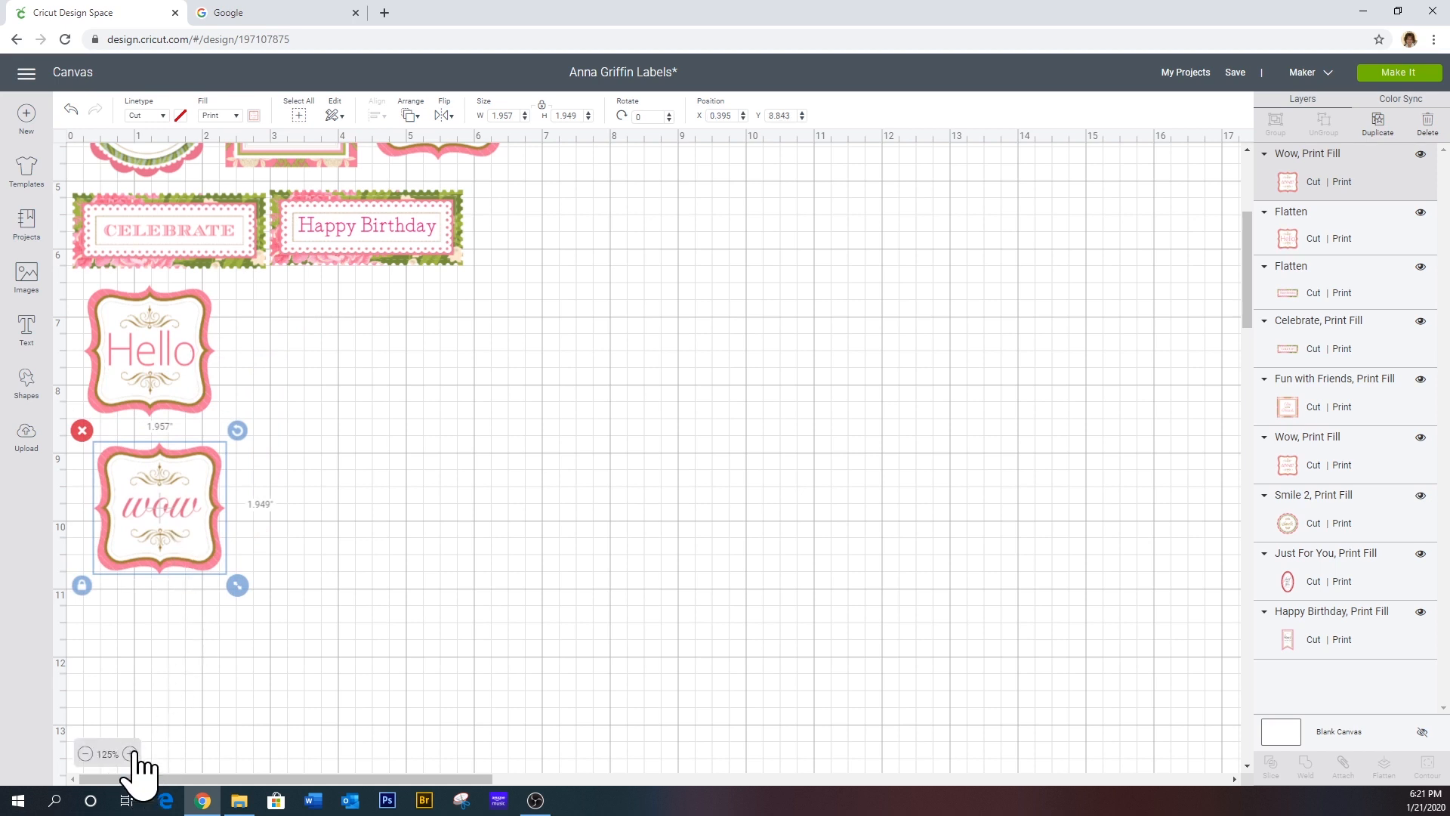
- Add a square, unlock its proportions and reshape it to about 1.19 x 0.45 inches over the copied label's word "wow"
{"action": "left_click", "coordinate": [130, 754]}
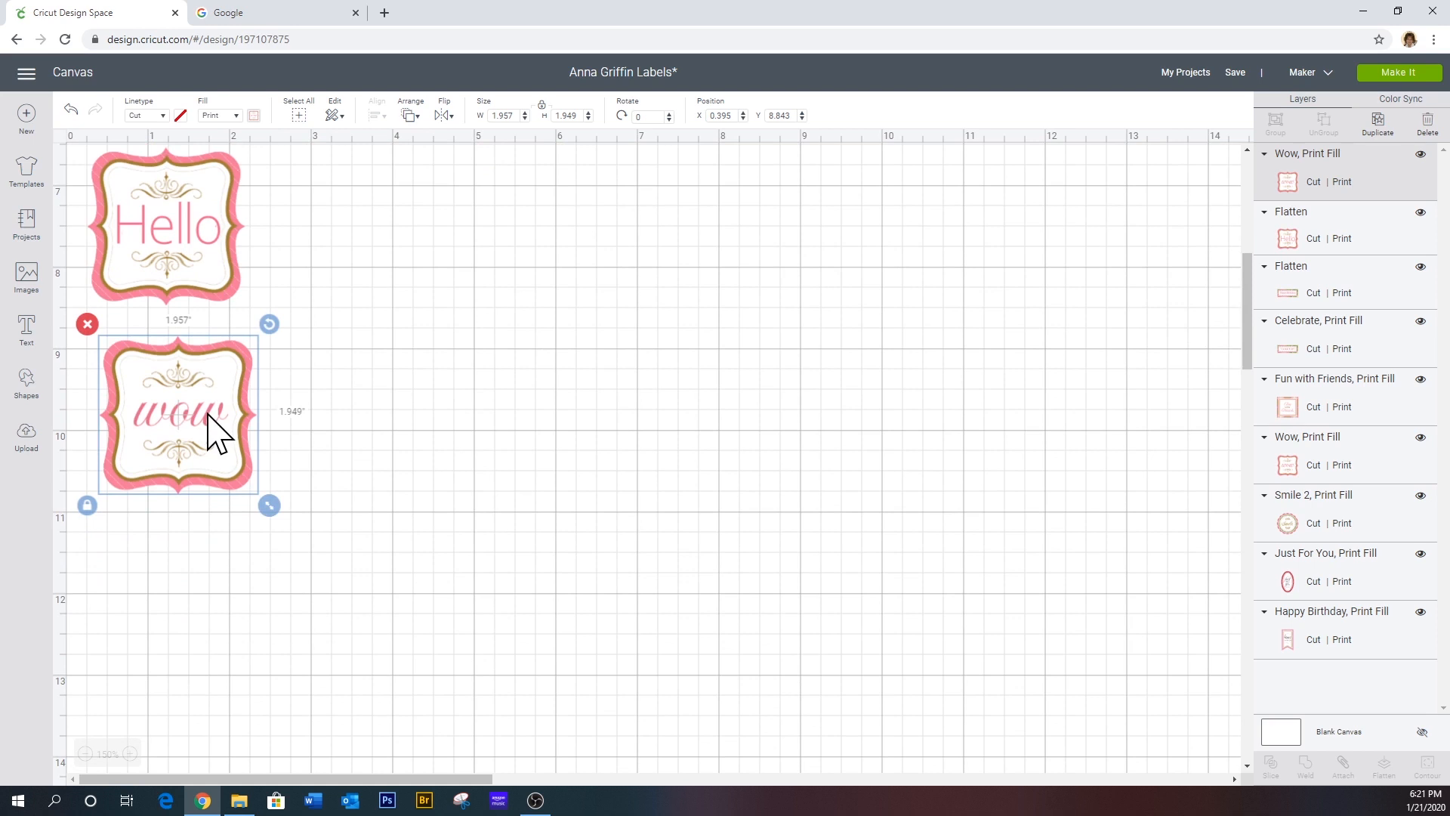
{"action": "left_click", "coordinate": [27, 376]}
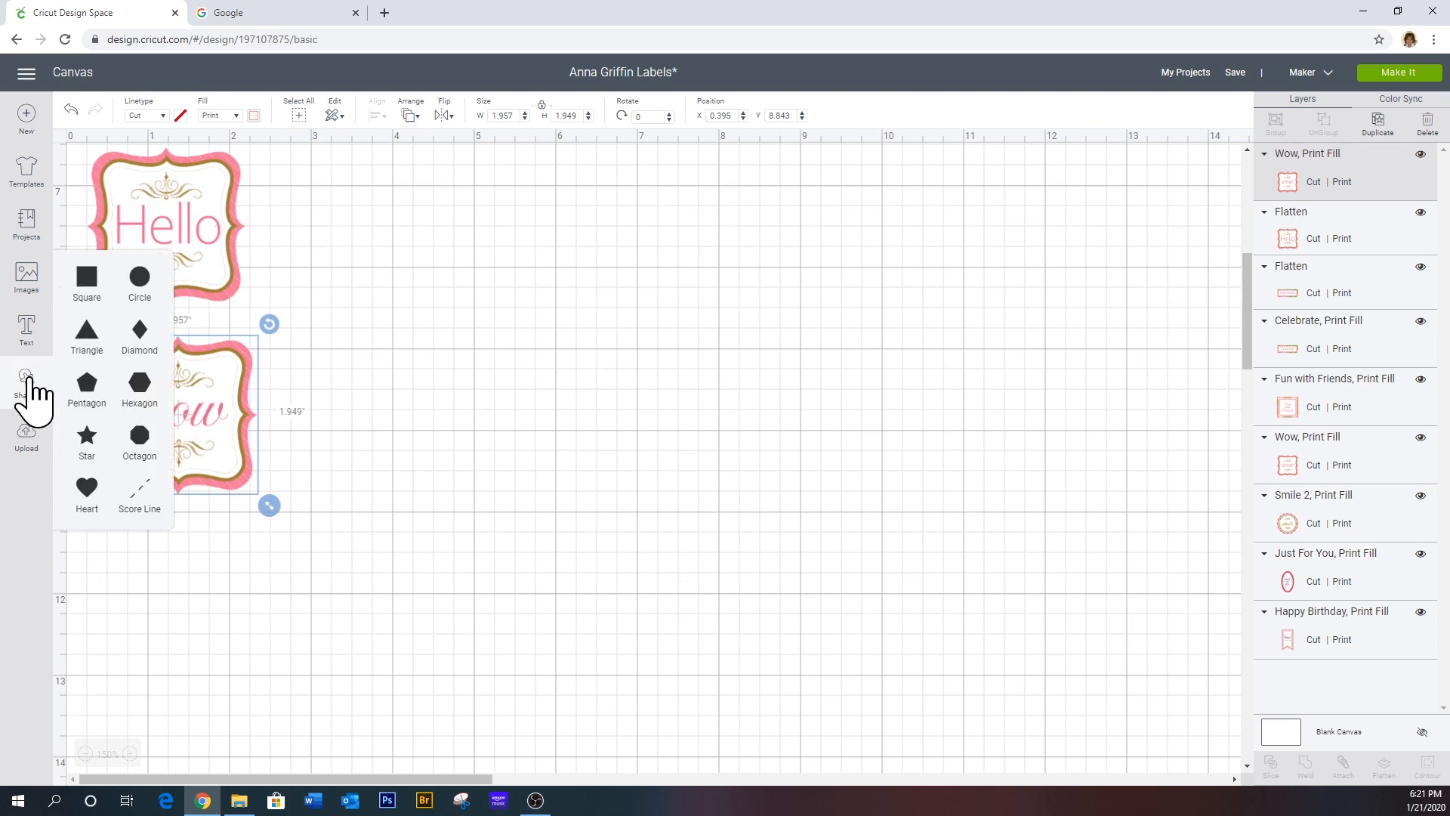
{"action": "left_click", "coordinate": [88, 281]}
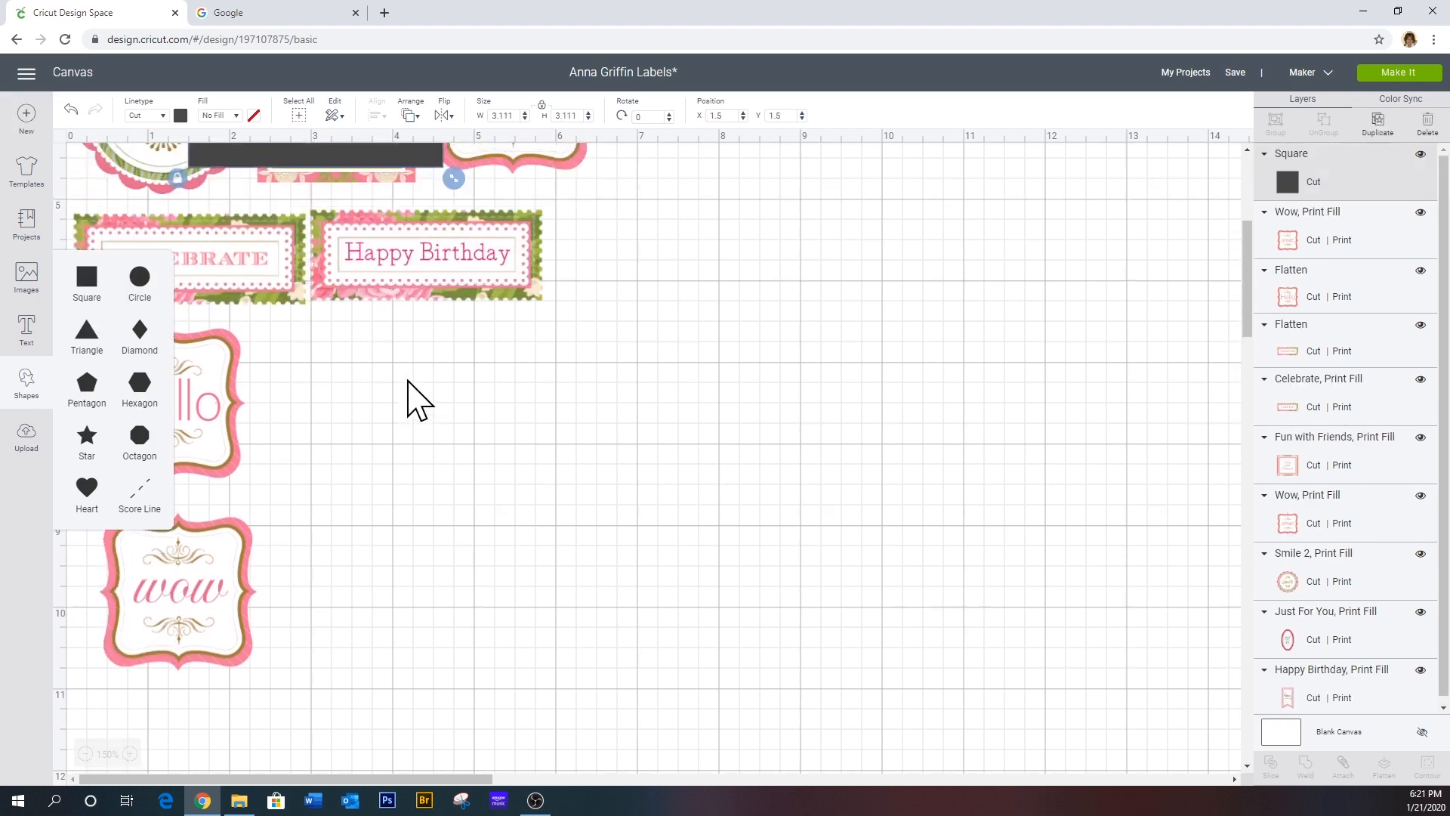
{"action": "left_click_drag", "start_coordinate": [337, 246], "coordinate": [275, 706]}
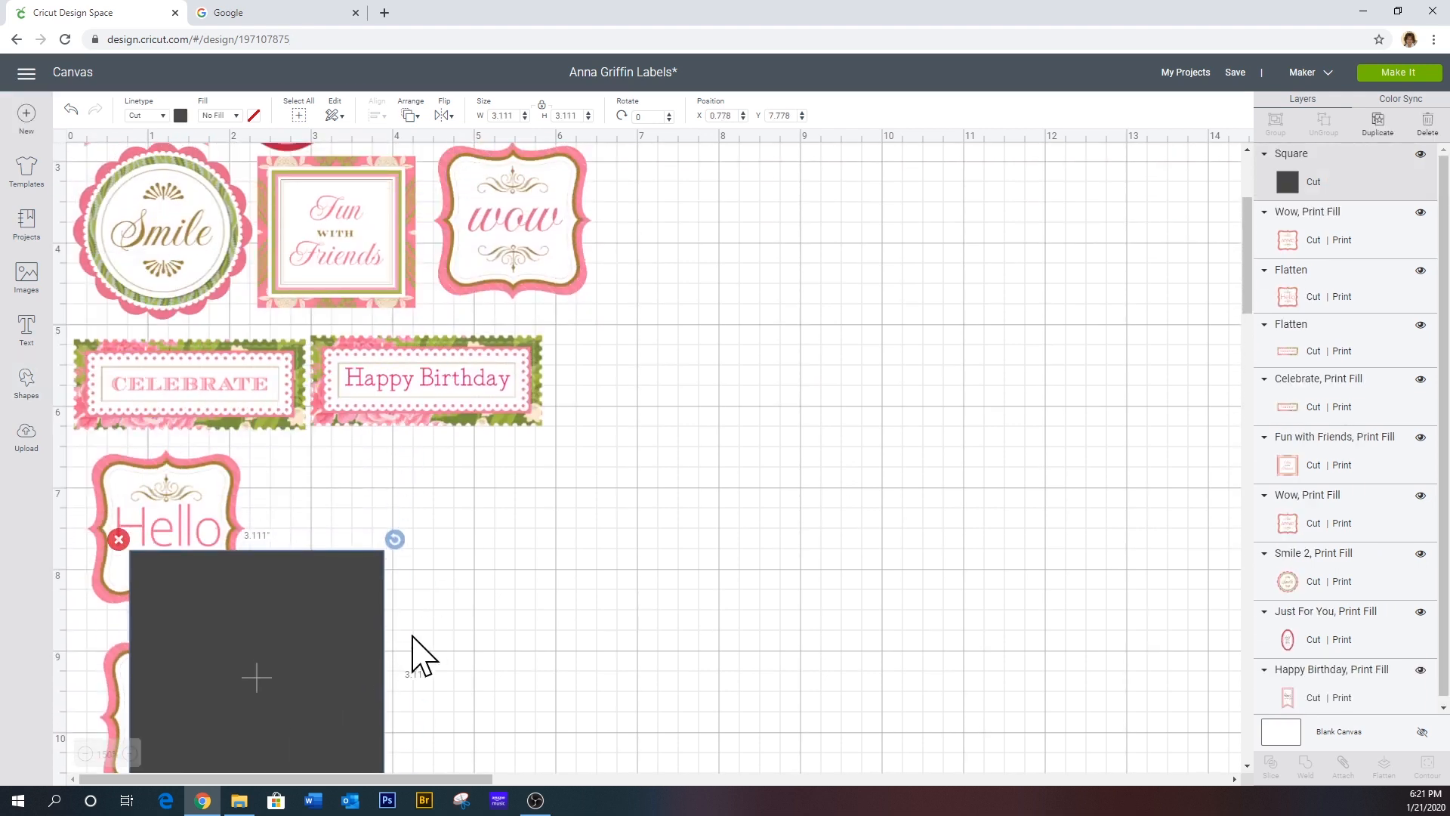
{"action": "scroll", "coordinate": [410, 654], "scroll_direction": "down", "scroll_amount": 3}
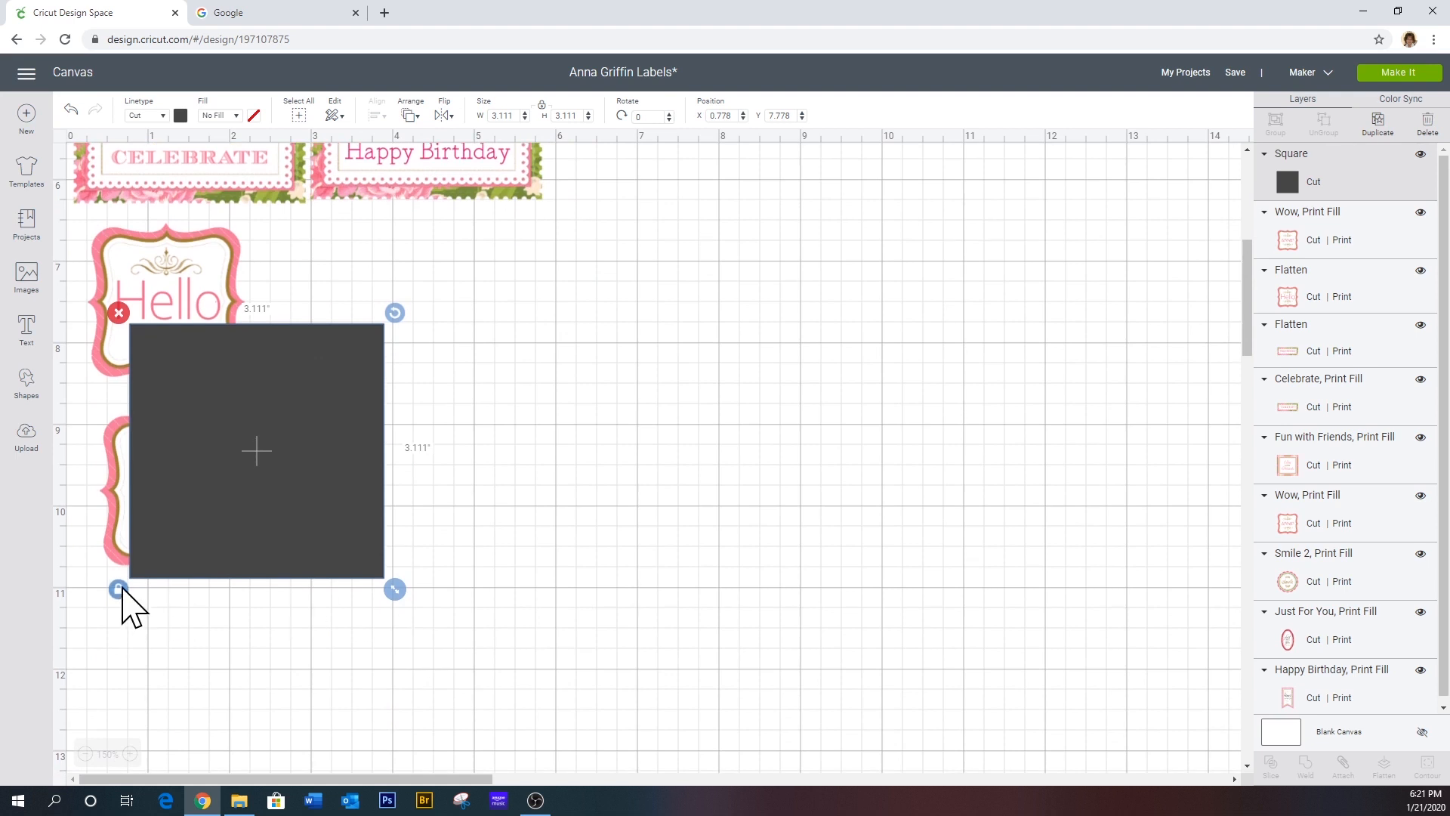
{"action": "left_click", "coordinate": [119, 589]}
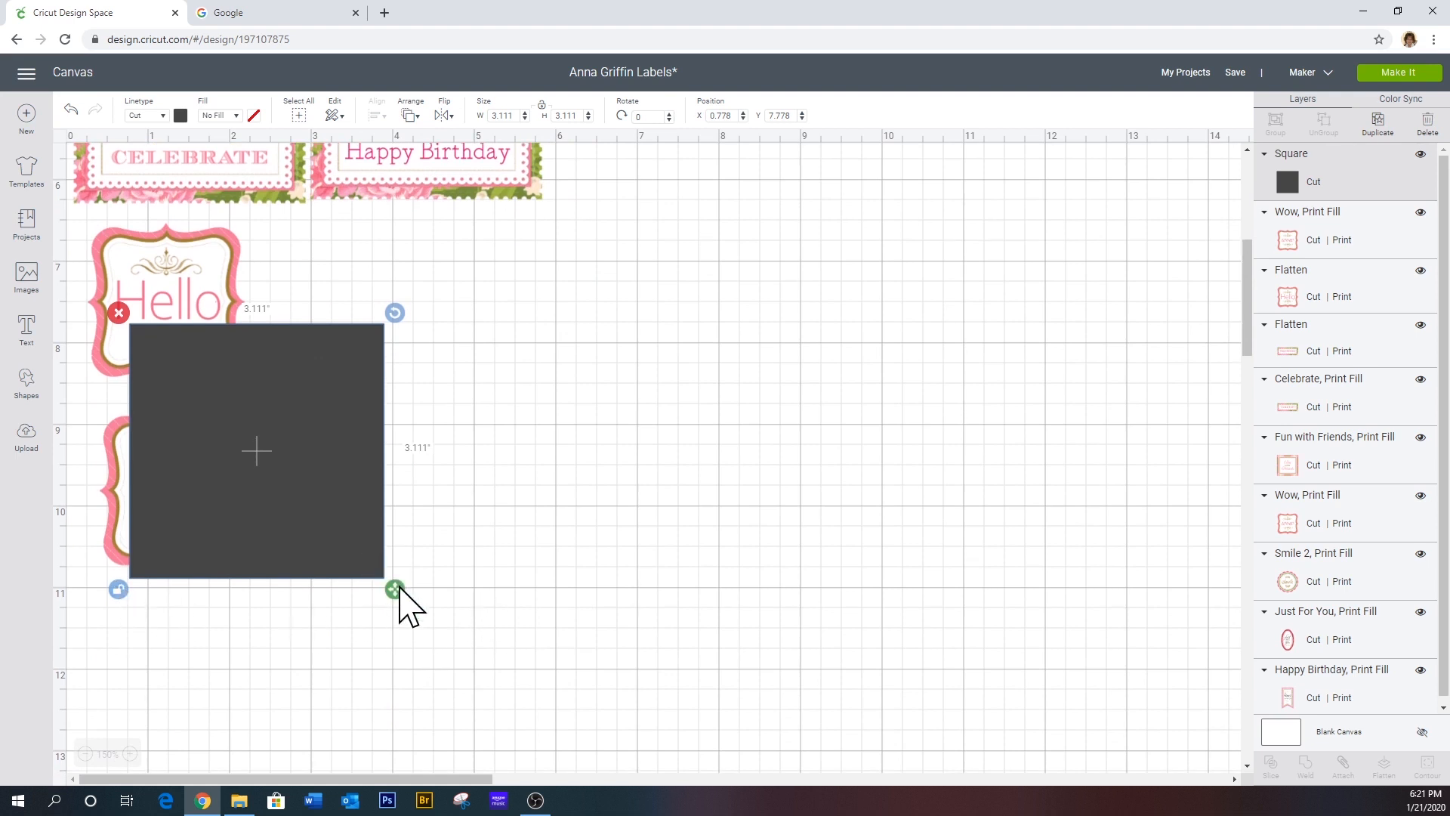
{"action": "left_click_drag", "start_coordinate": [393, 589], "coordinate": [199, 502]}
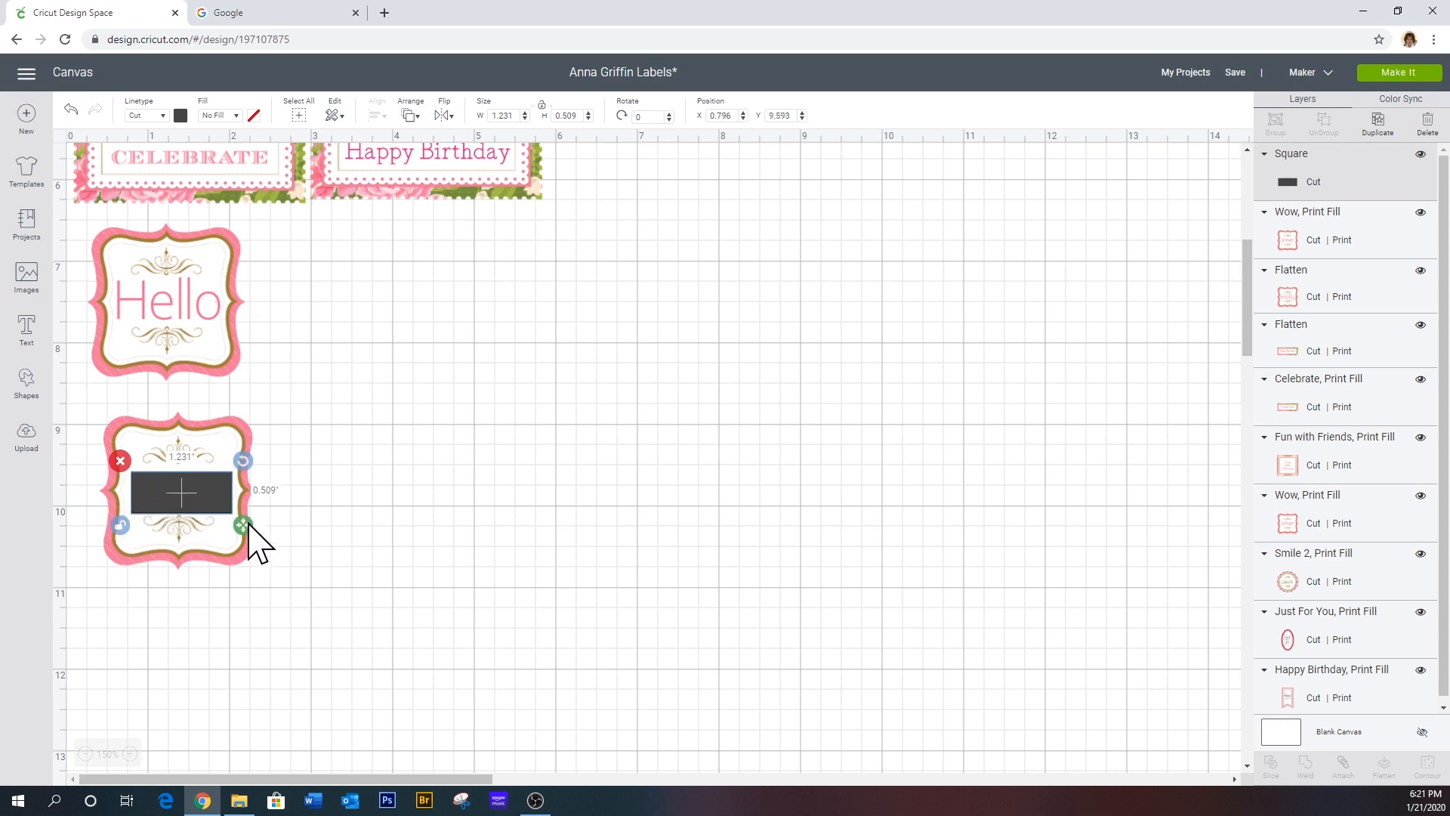
{"action": "left_click_drag", "start_coordinate": [242, 524], "coordinate": [239, 520]}
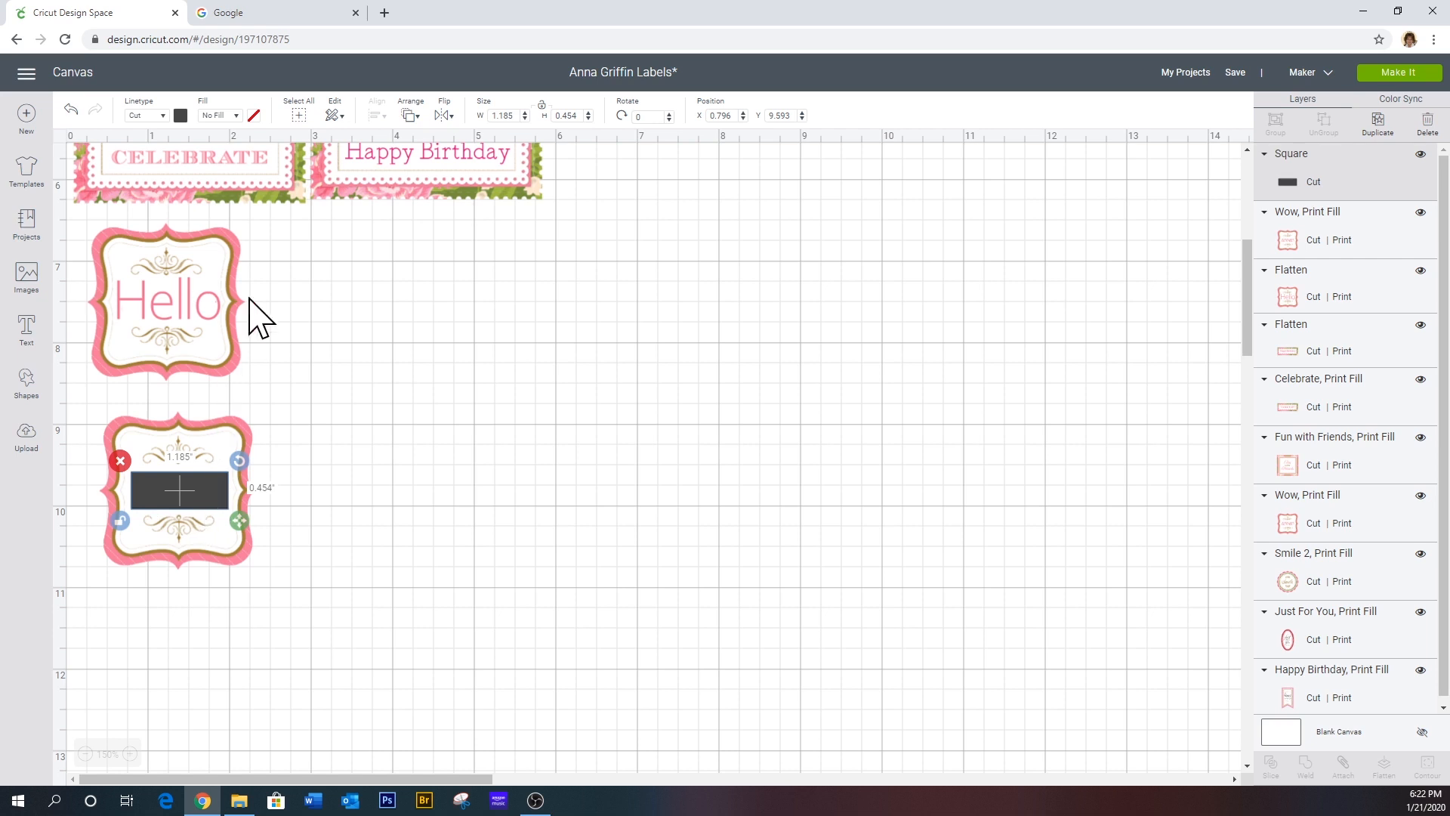
- Color the covering rectangle white and flatten it together with the copied wow label
{"action": "left_click", "coordinate": [181, 116]}
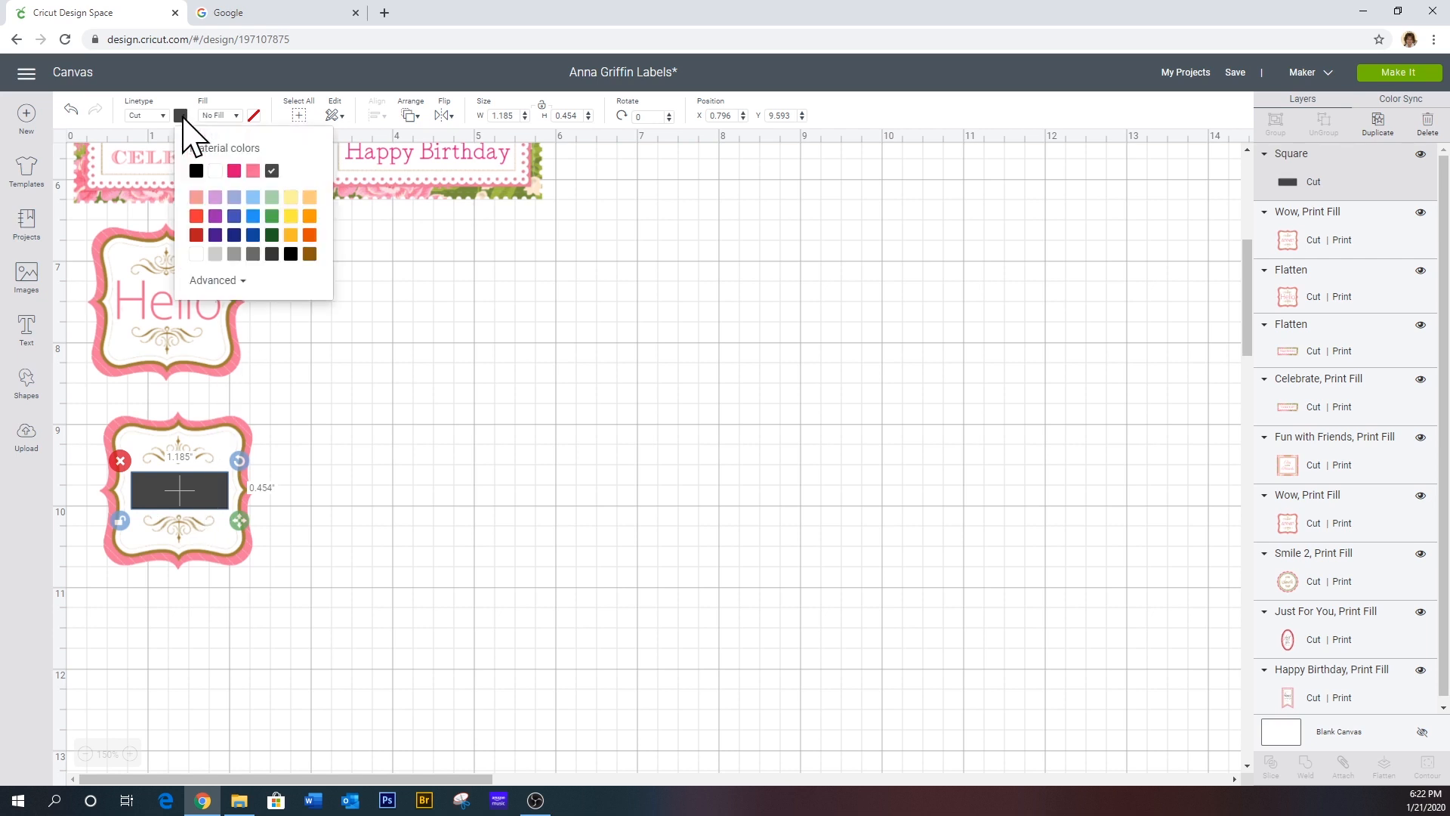
{"action": "left_click", "coordinate": [217, 171]}
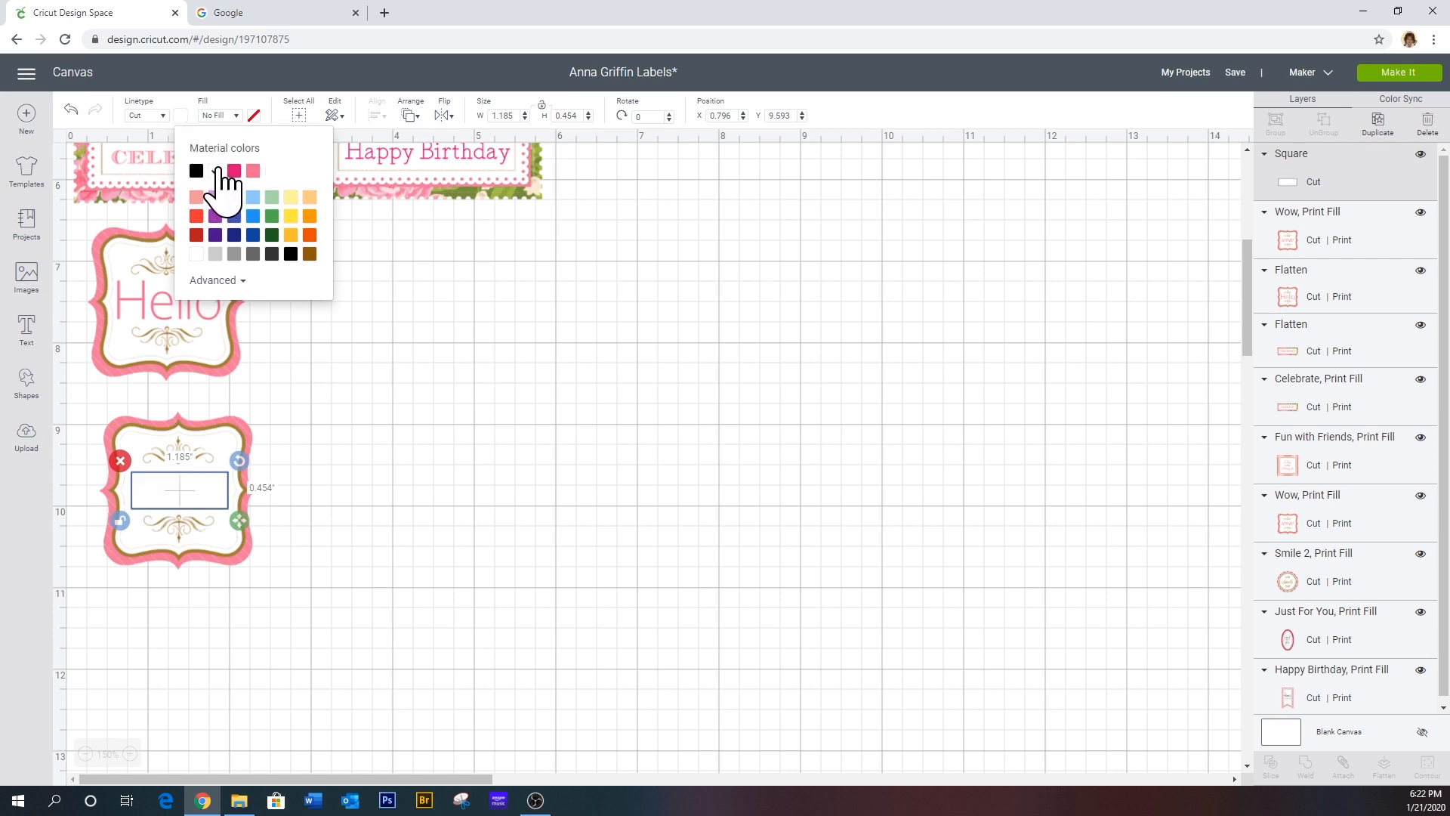
{"action": "left_click_drag", "start_coordinate": [91, 408], "coordinate": [291, 562]}
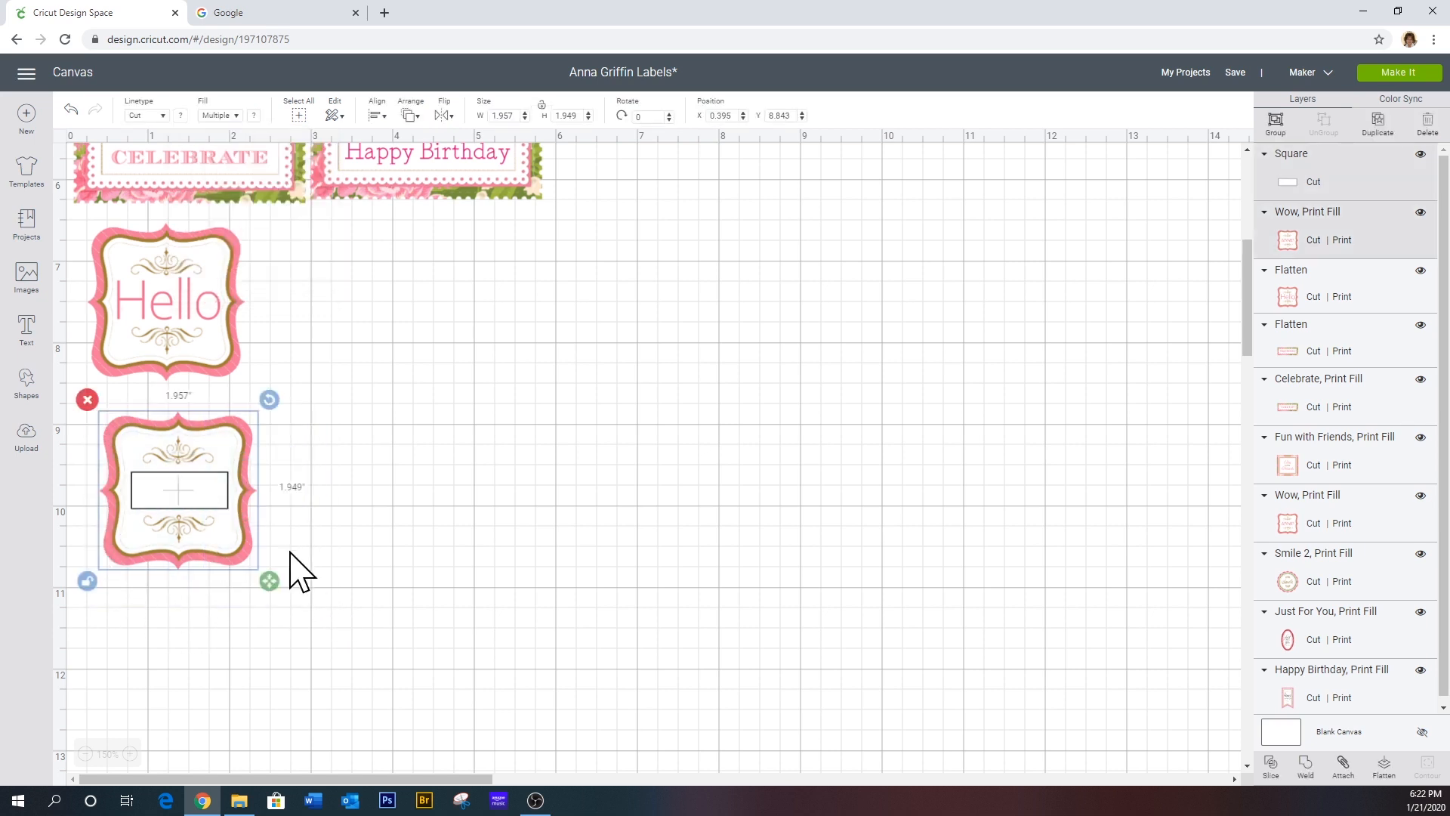
{"action": "right_click", "coordinate": [224, 498]}
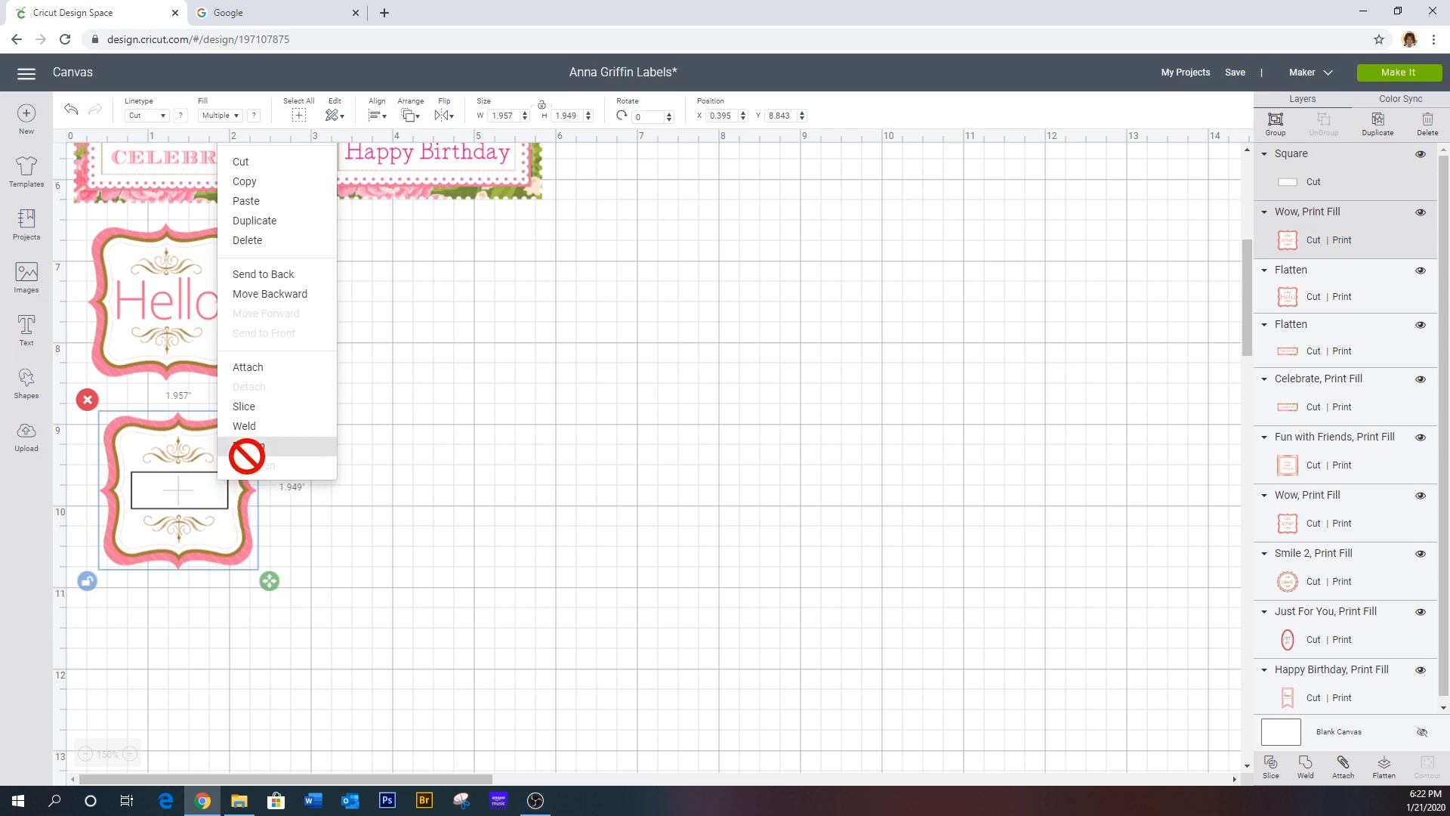
{"action": "left_click", "coordinate": [250, 446]}
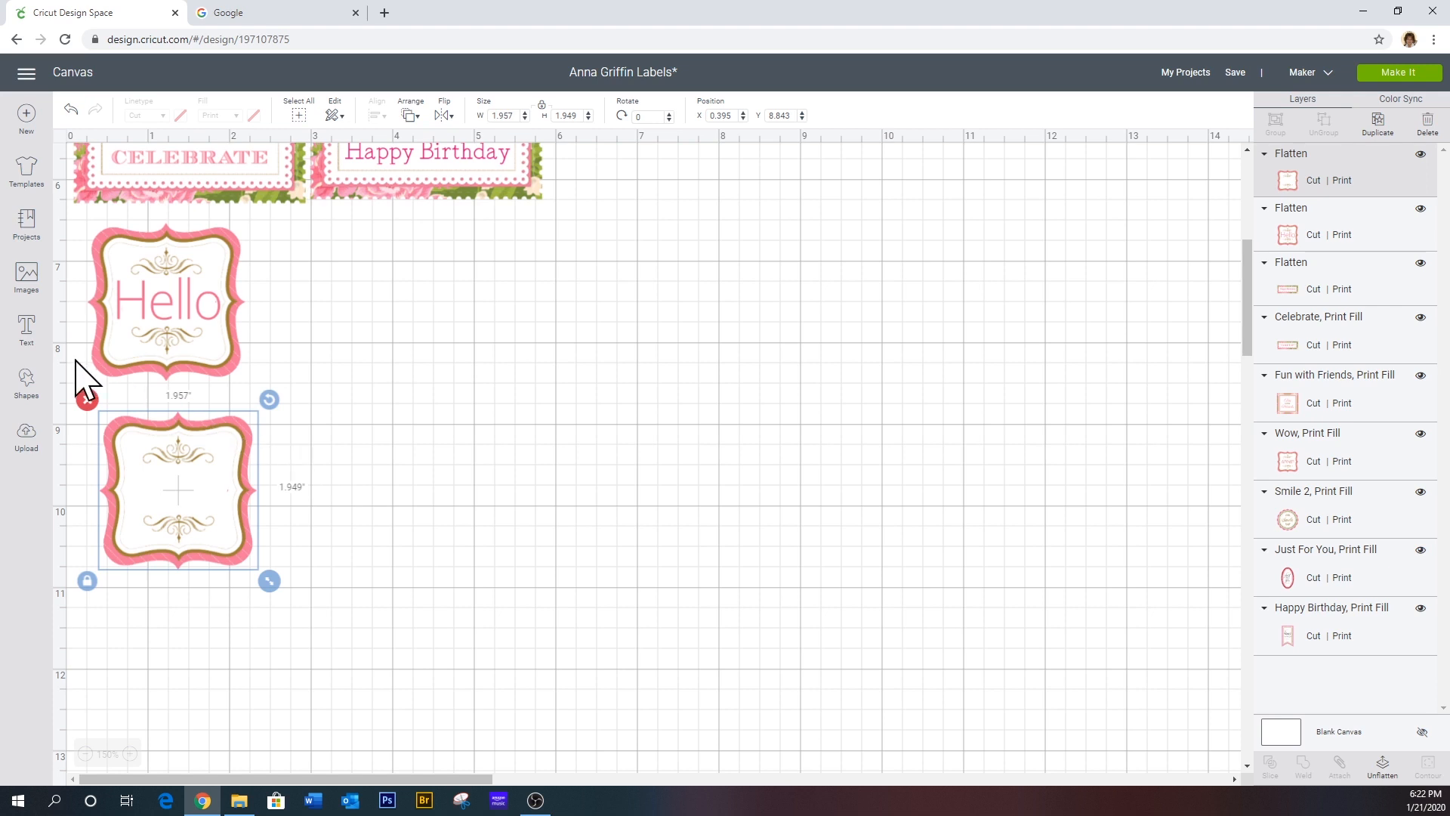
- Add the text "Hello" and move it onto the blank label
{"action": "left_click", "coordinate": [25, 332]}
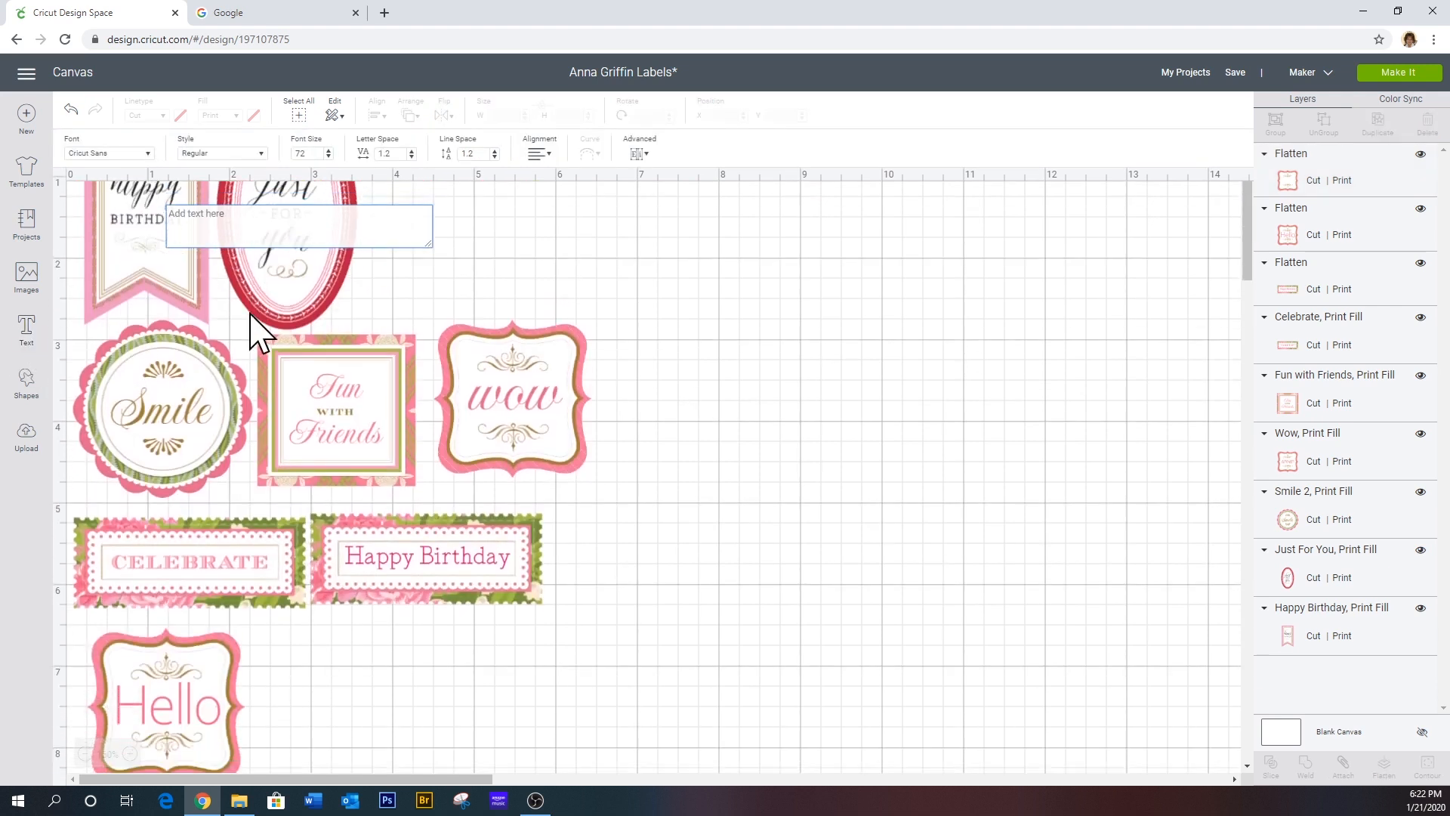
{"action": "scroll", "coordinate": [253, 323], "scroll_direction": "down", "scroll_amount": 3}
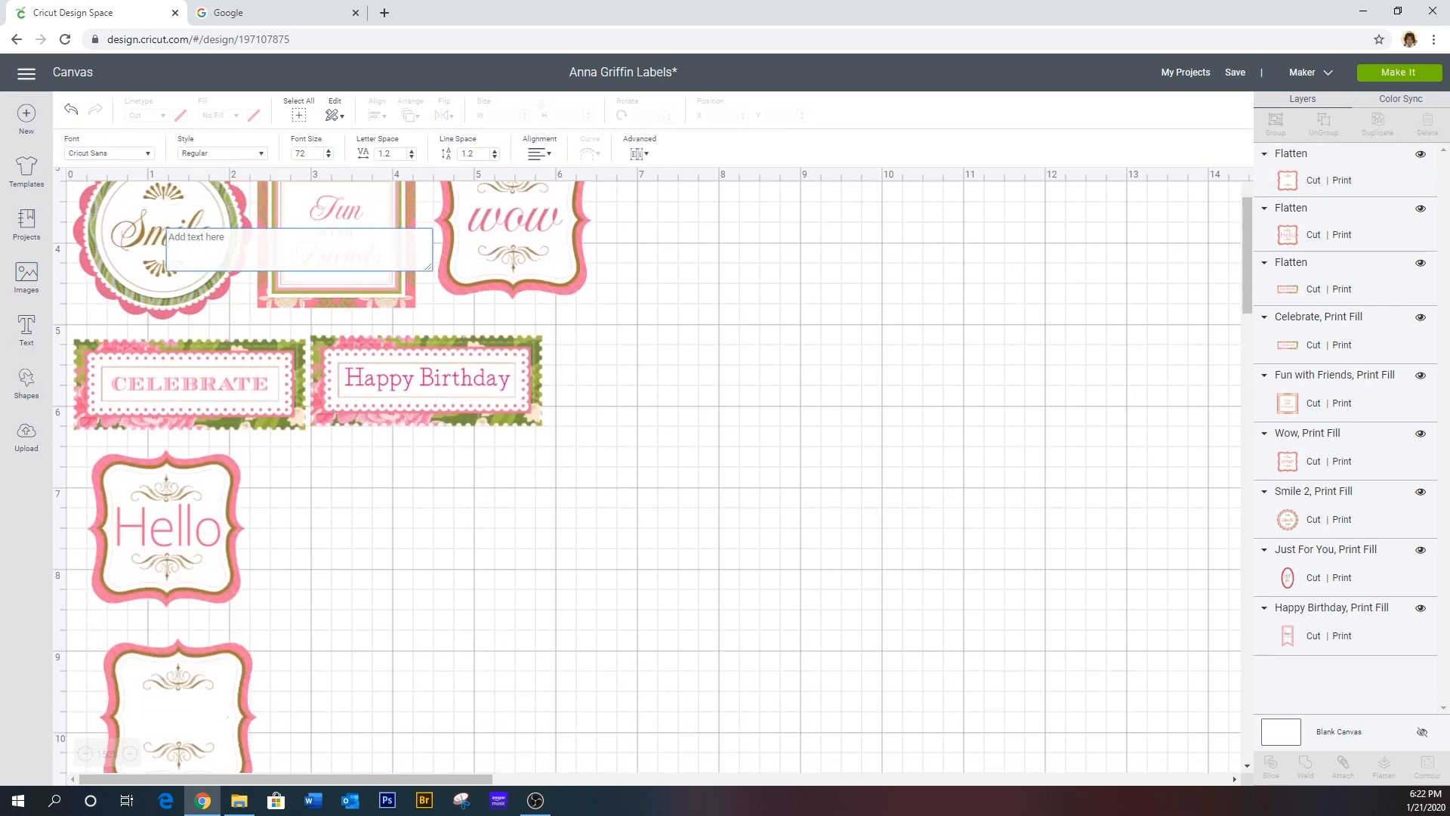
{"action": "type", "text": "H"}
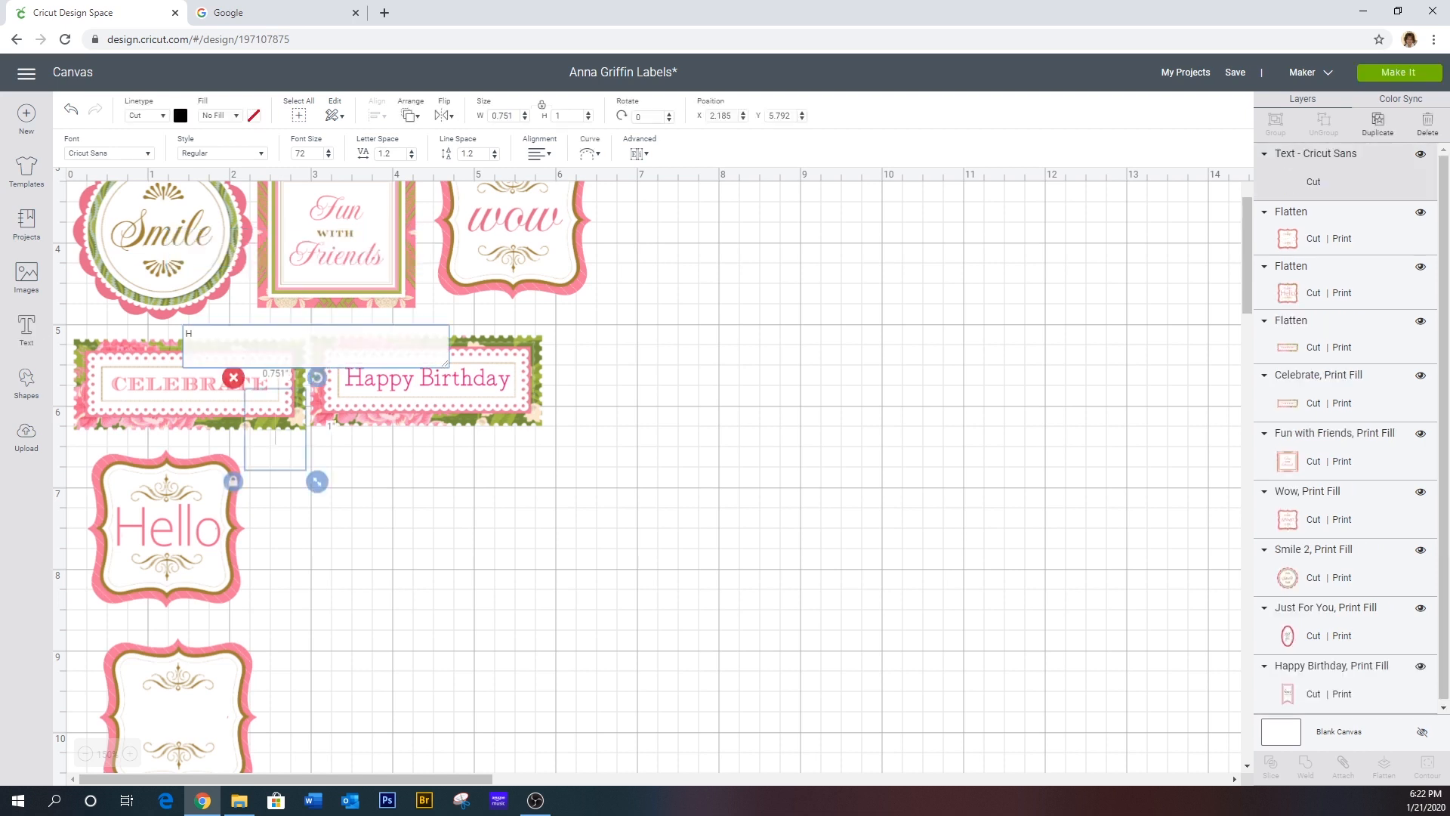
{"action": "type", "text": "elloo"}
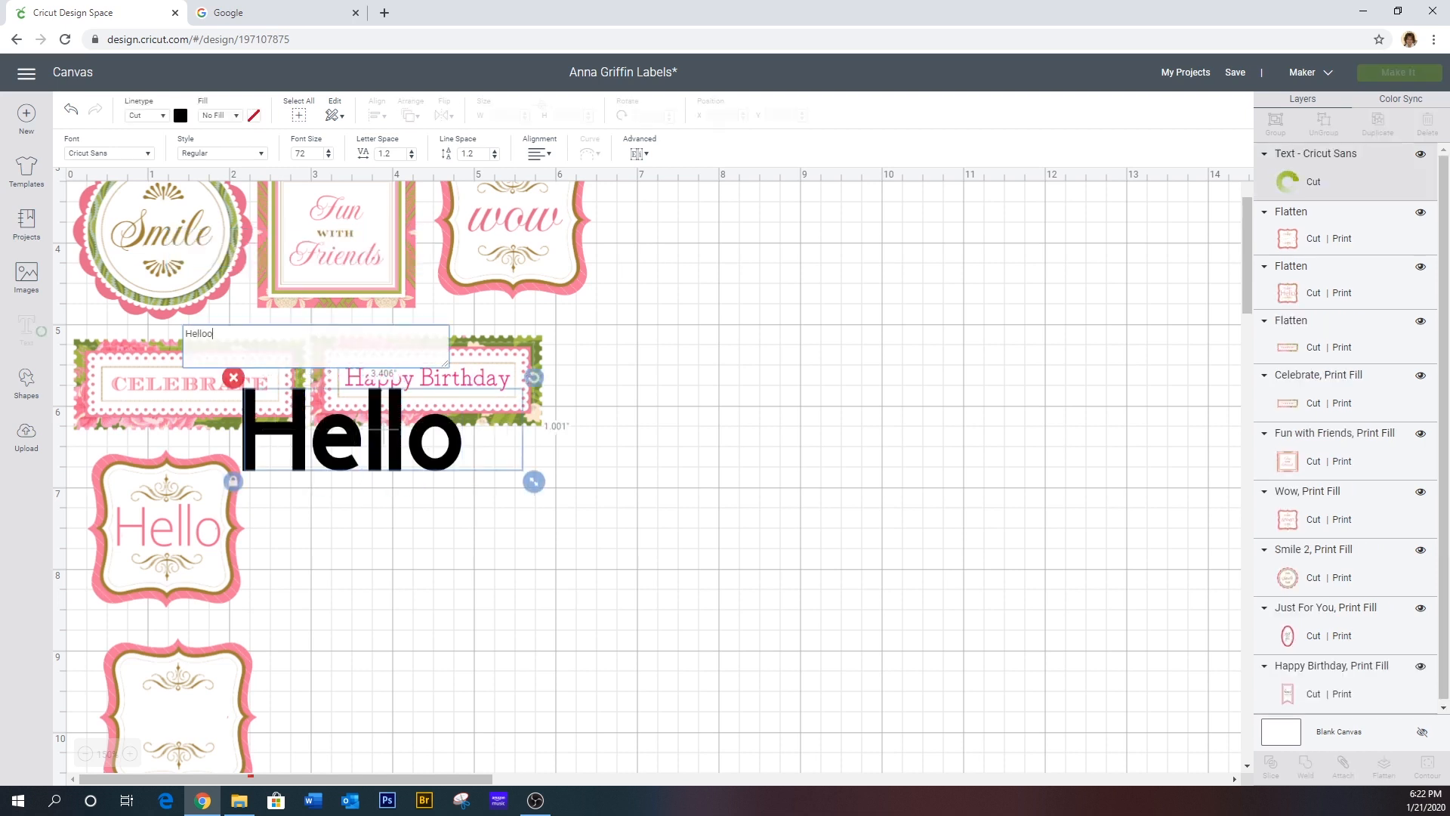
{"action": "key", "text": "BackSpace"}
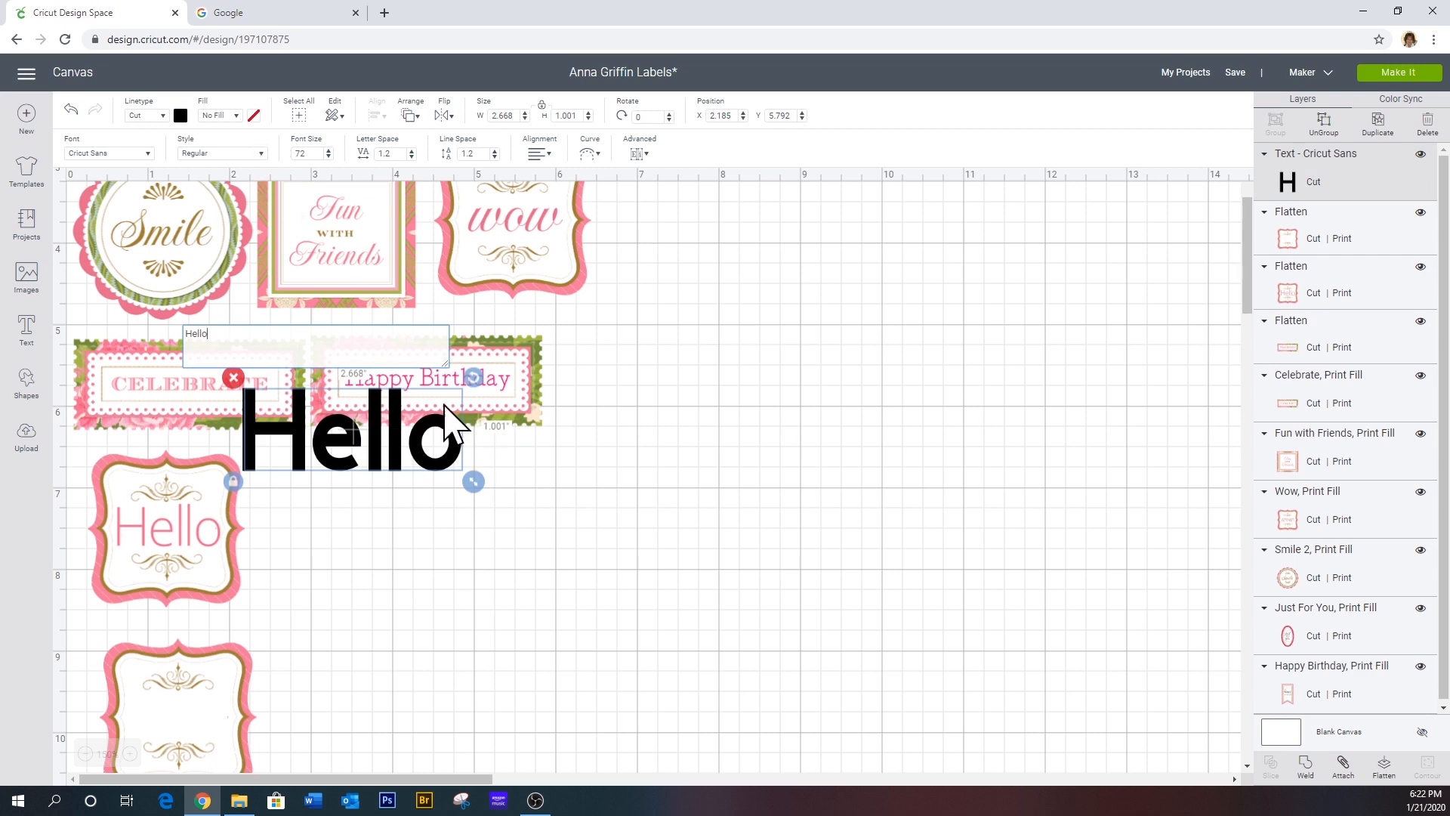
{"action": "left_click", "coordinate": [352, 445]}
{"action": "left_click_drag", "start_coordinate": [355, 461], "coordinate": [282, 712]}
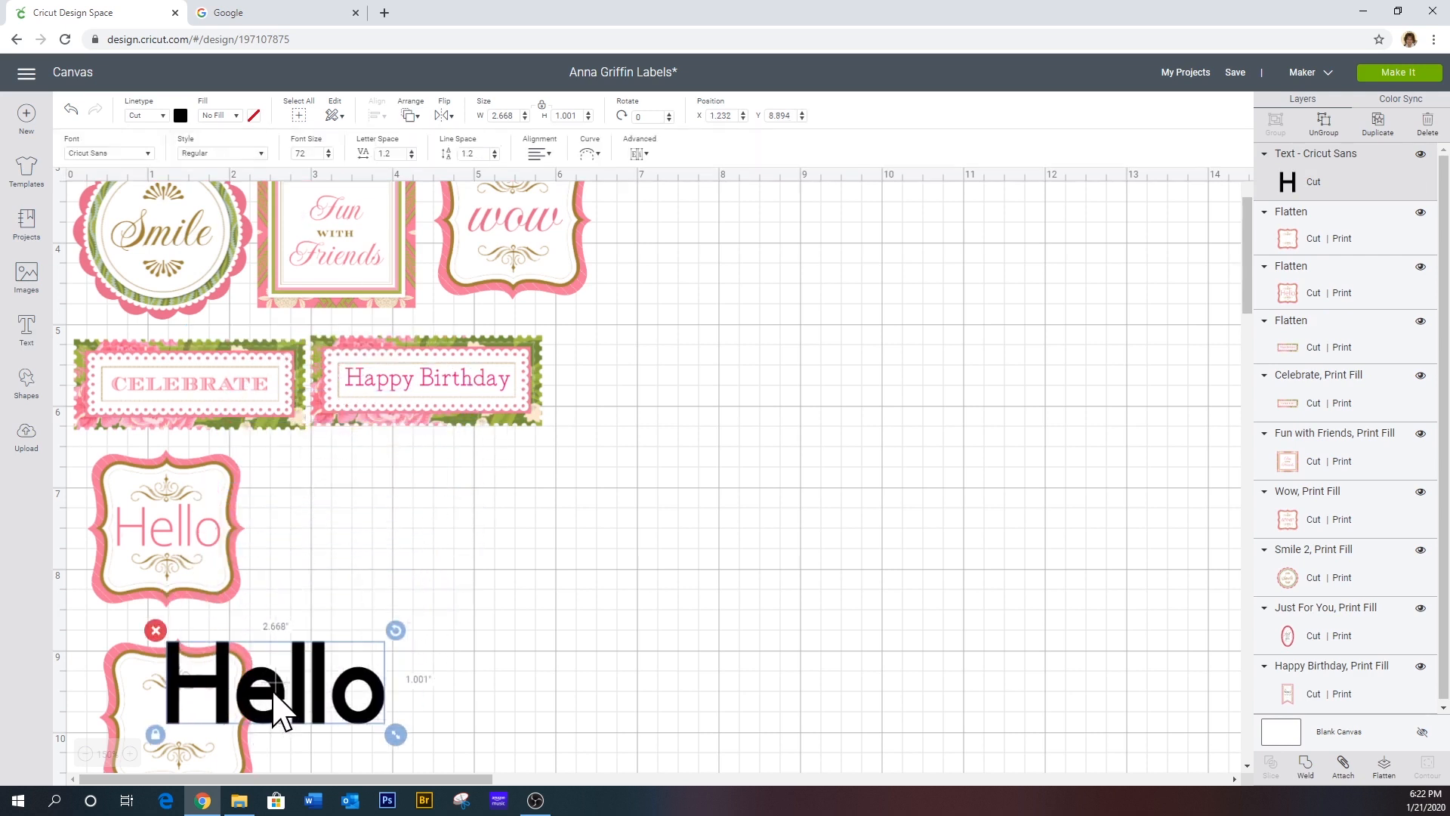
- Change the new Hello text's font to the system font Corbel Light
{"action": "scroll", "coordinate": [431, 524], "scroll_direction": "down", "scroll_amount": 3}
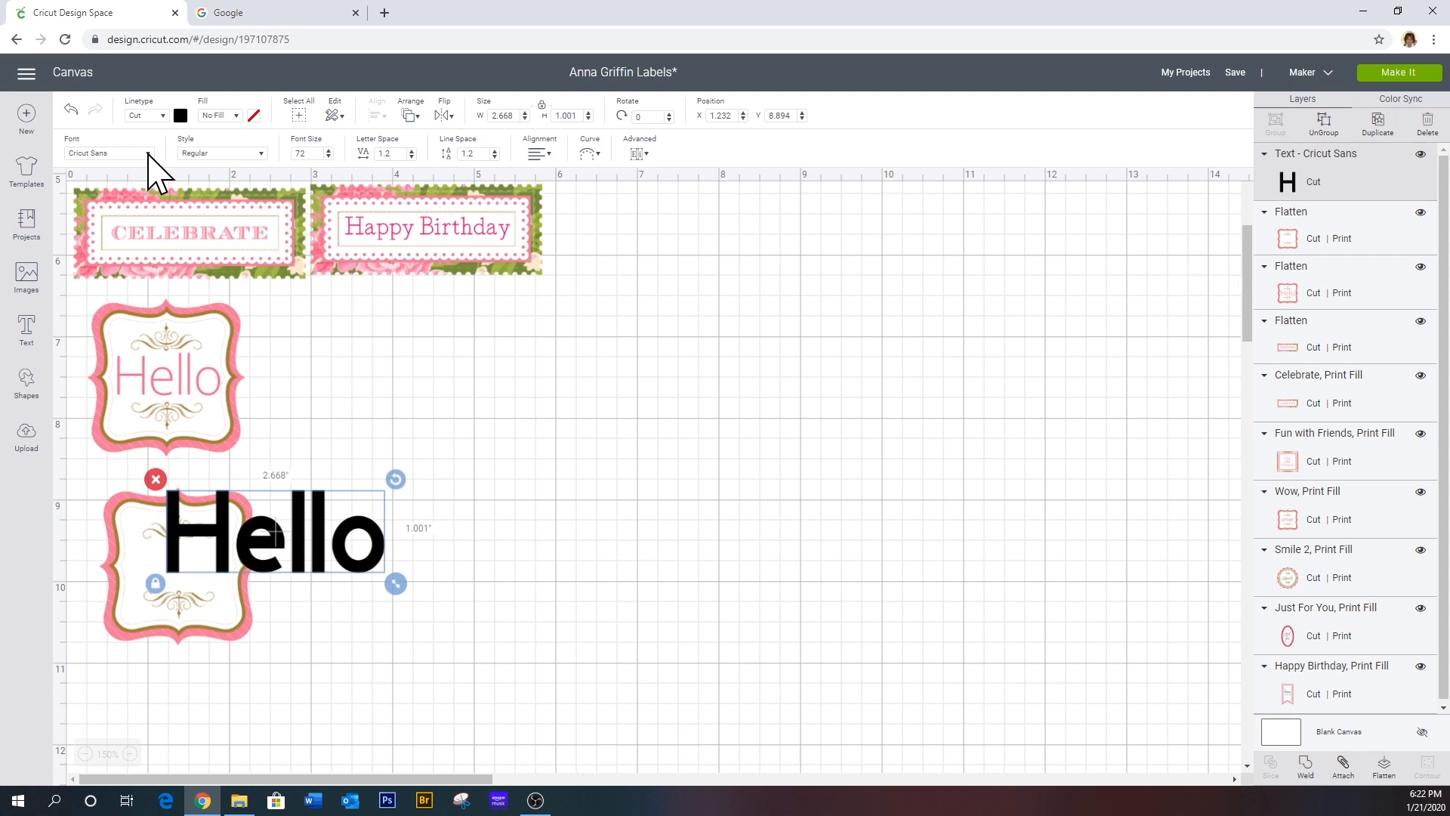
{"action": "left_click", "coordinate": [148, 153]}
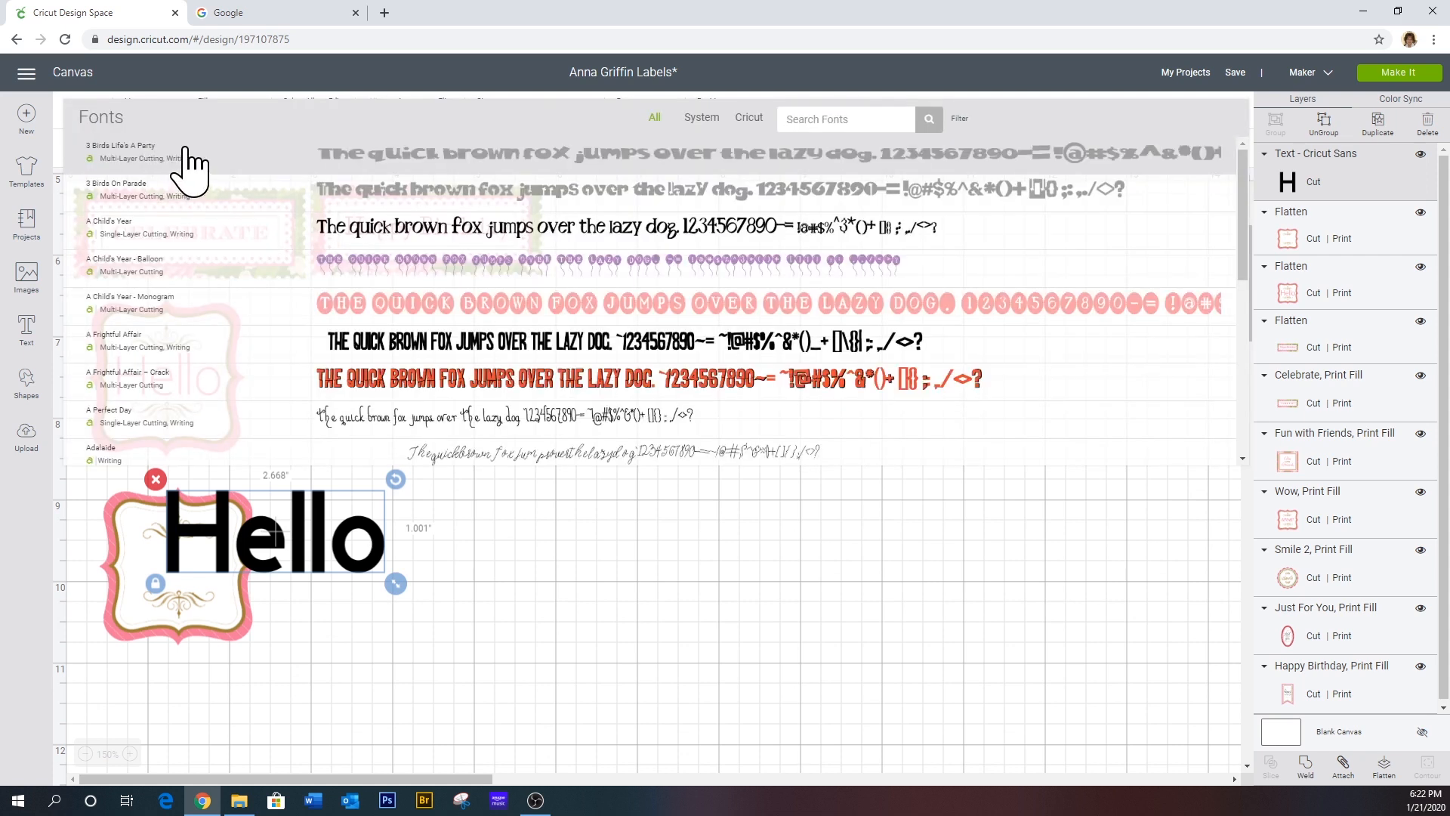
{"action": "left_click", "coordinate": [701, 119]}
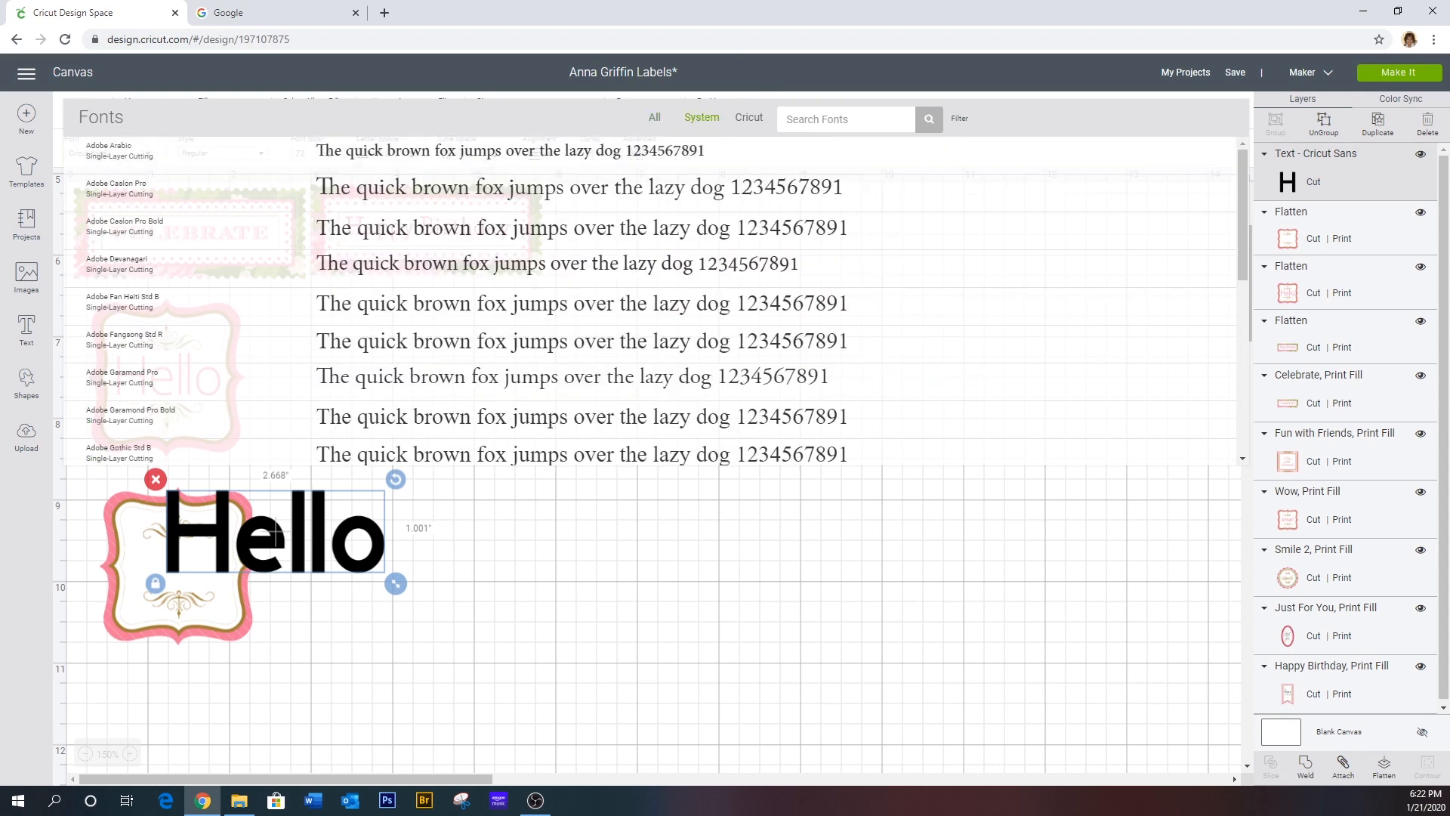
{"action": "type", "text": "corbel"}
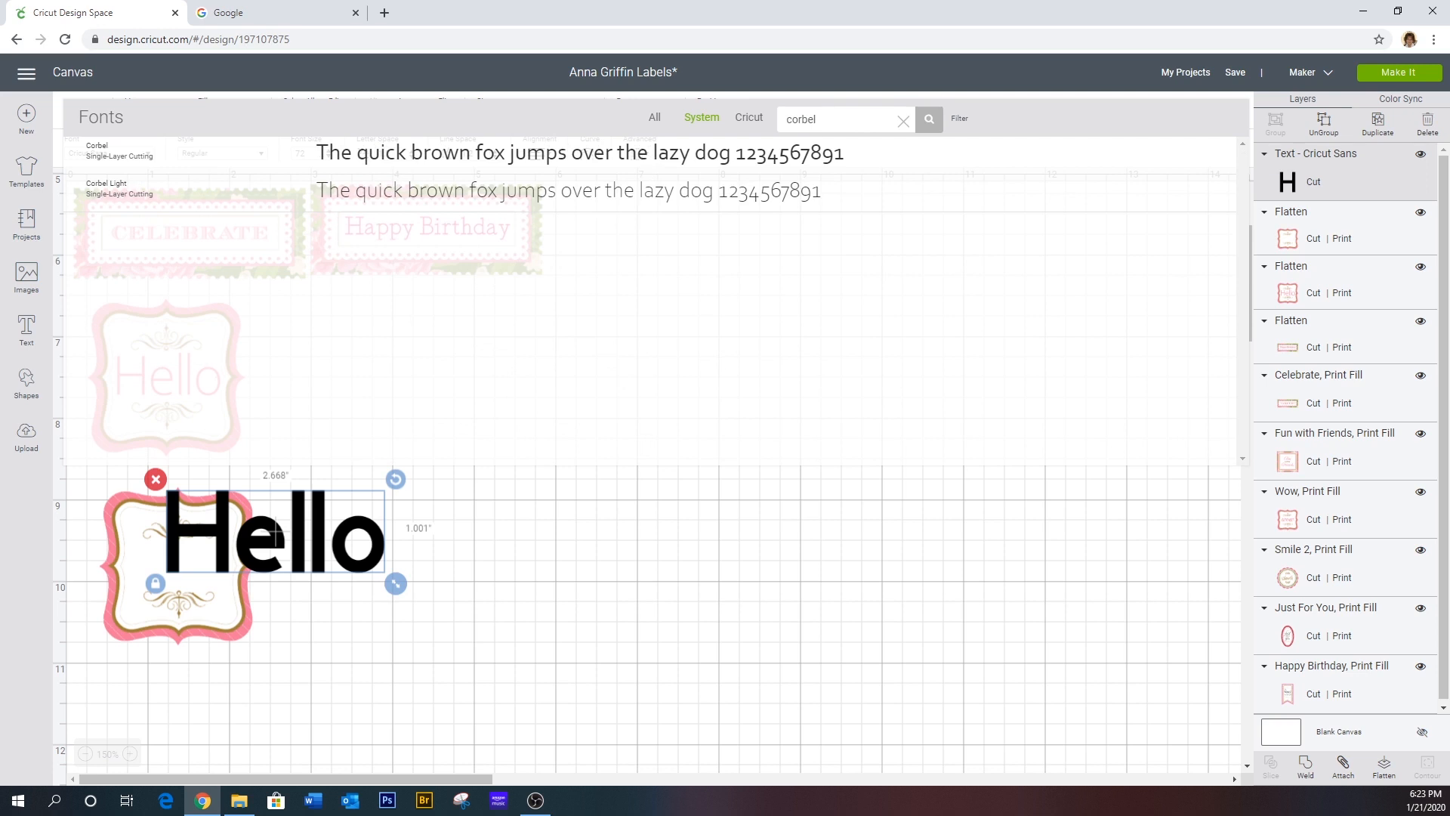
{"action": "type", "text": " light"}
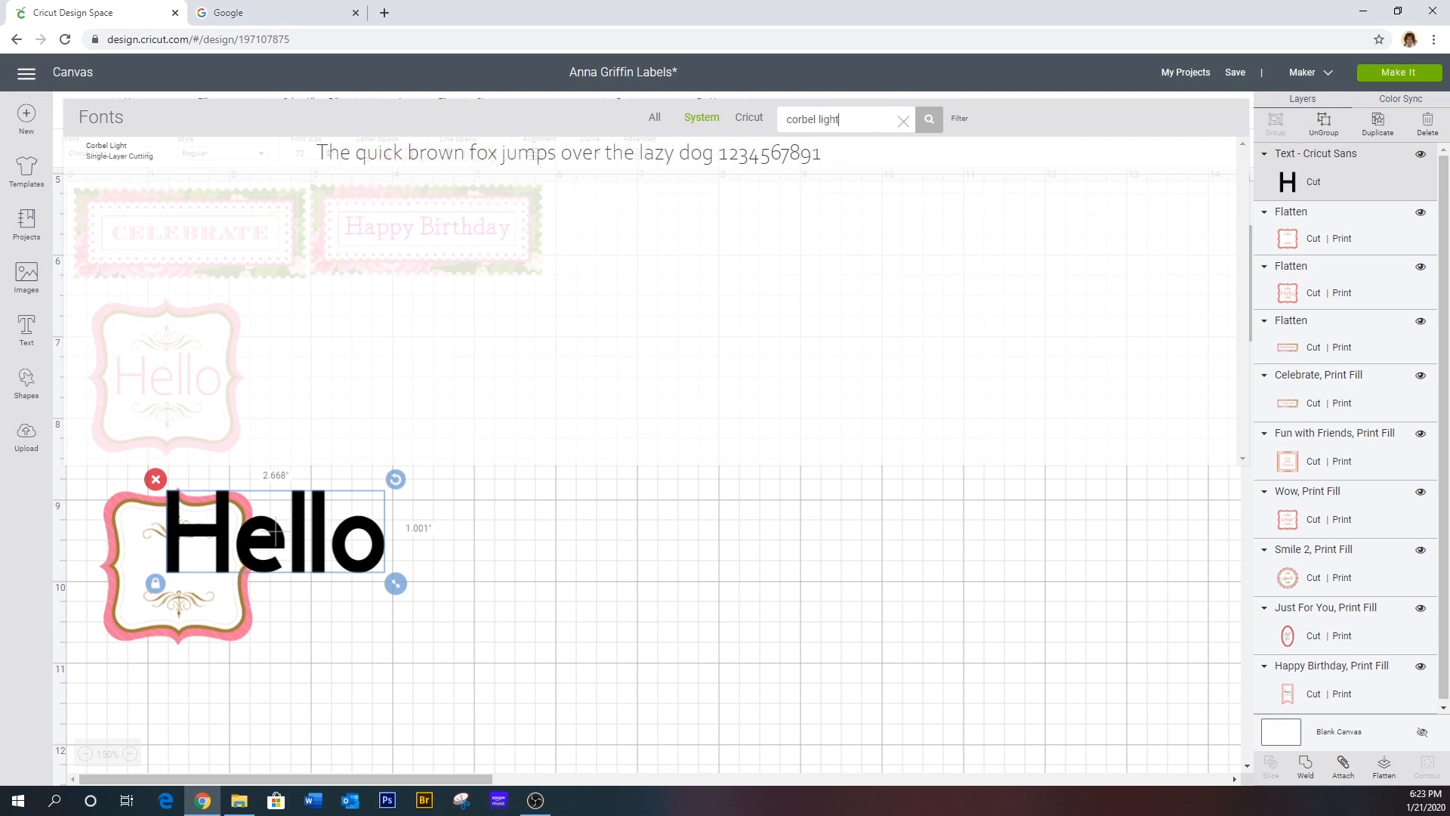
{"action": "left_click", "coordinate": [661, 162]}
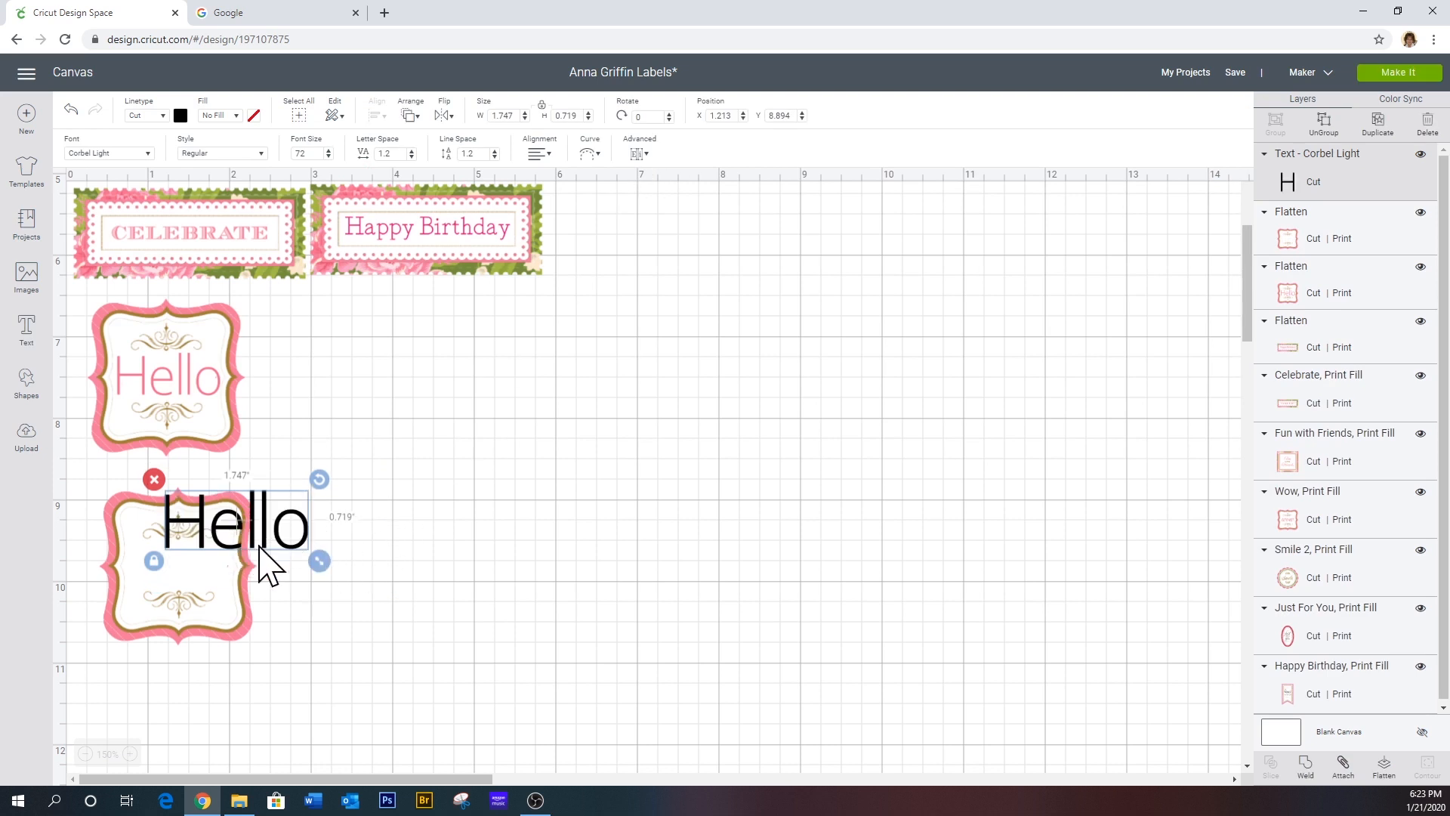
- Shrink the Hello text to about 1.07 x 0.44 inches and center it between the blank label's scrolls, nudging the label to fit
{"action": "left_click_drag", "start_coordinate": [318, 560], "coordinate": [225, 591]}
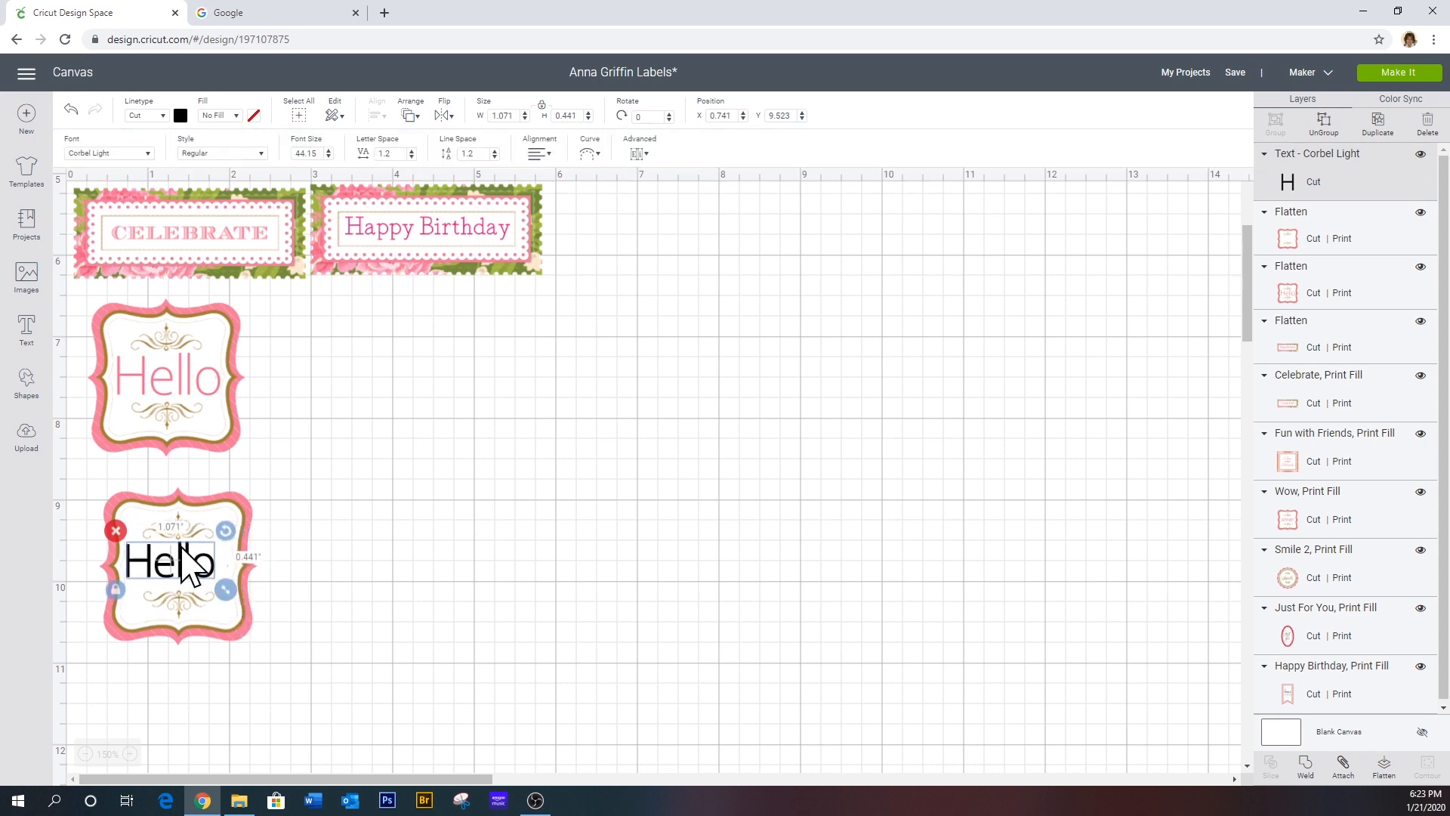
{"action": "left_click", "coordinate": [187, 554], "text": "shift"}
{"action": "left_click_drag", "start_coordinate": [186, 553], "coordinate": [185, 555]}
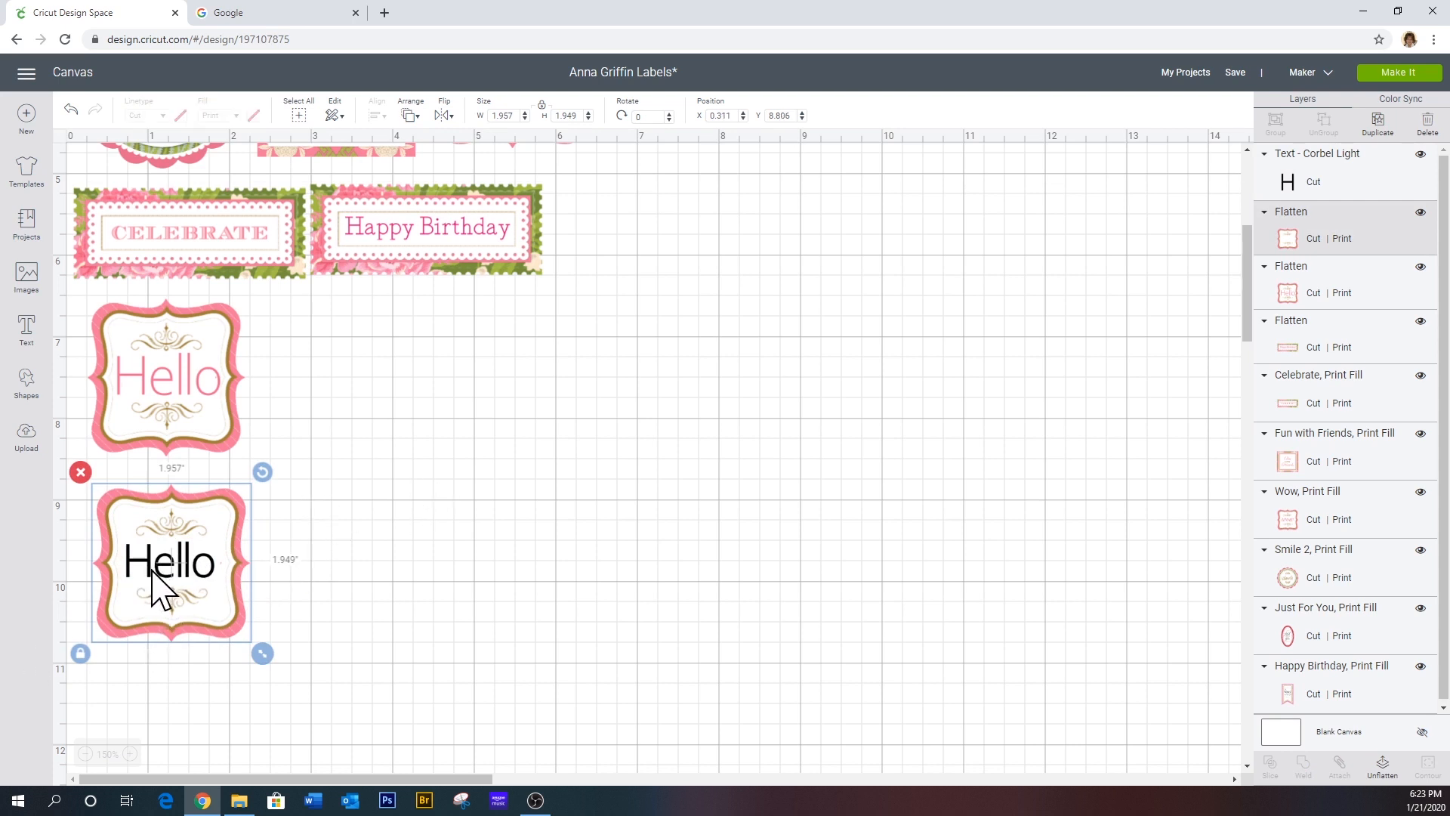
- Set the fill of the new Hello text to Print
{"action": "left_click", "coordinate": [167, 593]}
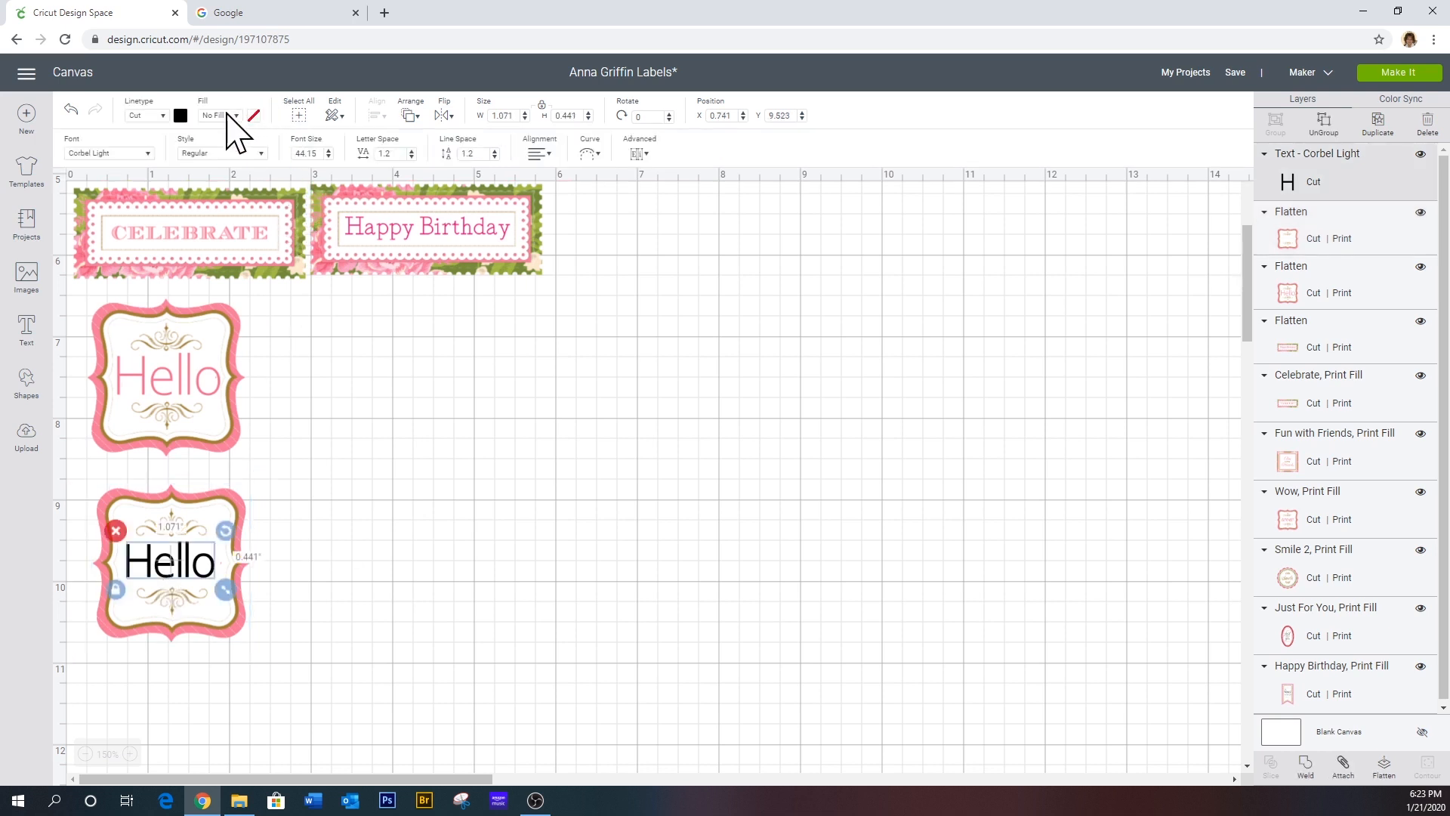
{"action": "left_click", "coordinate": [236, 117]}
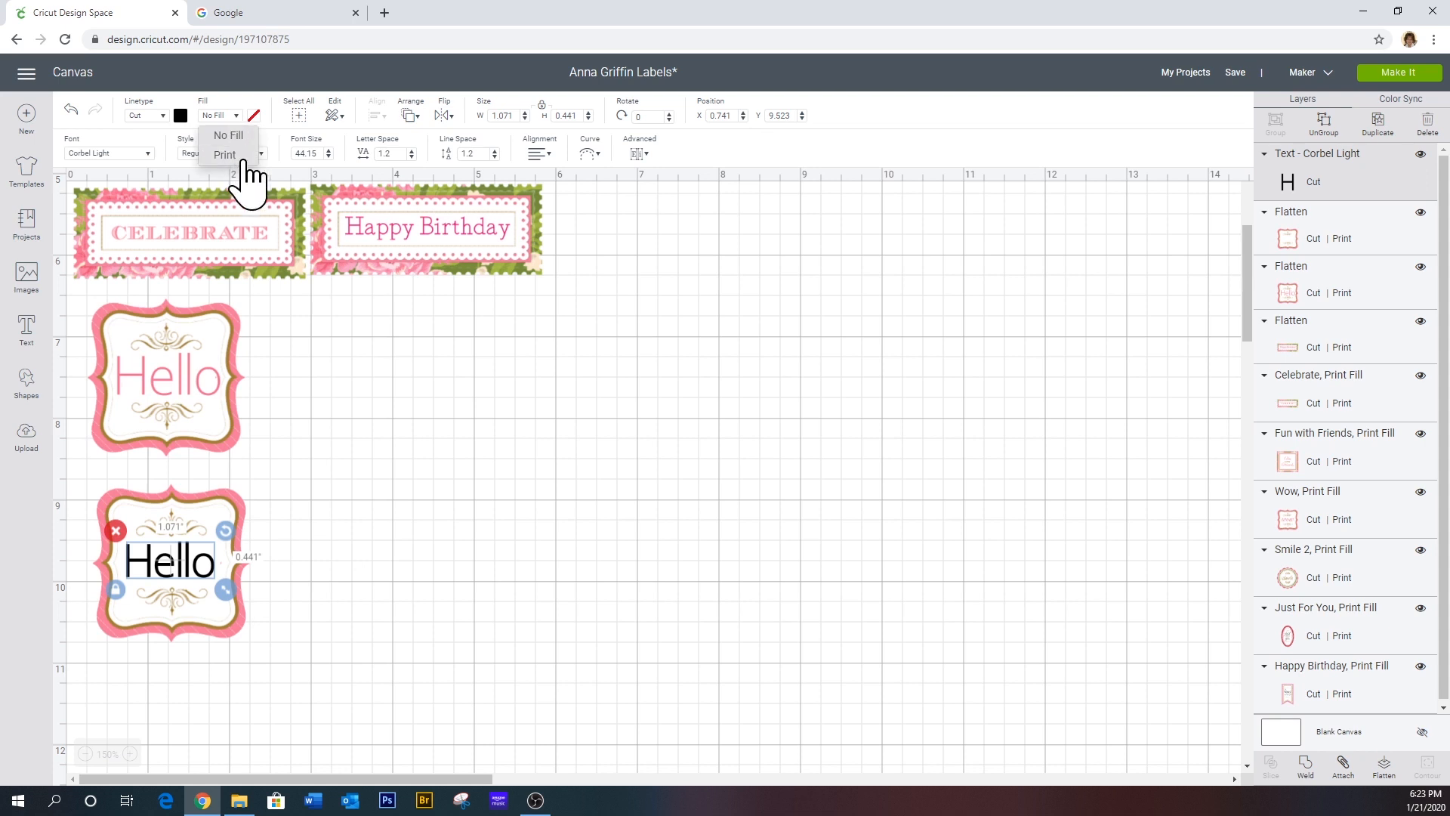
{"action": "left_click", "coordinate": [243, 159]}
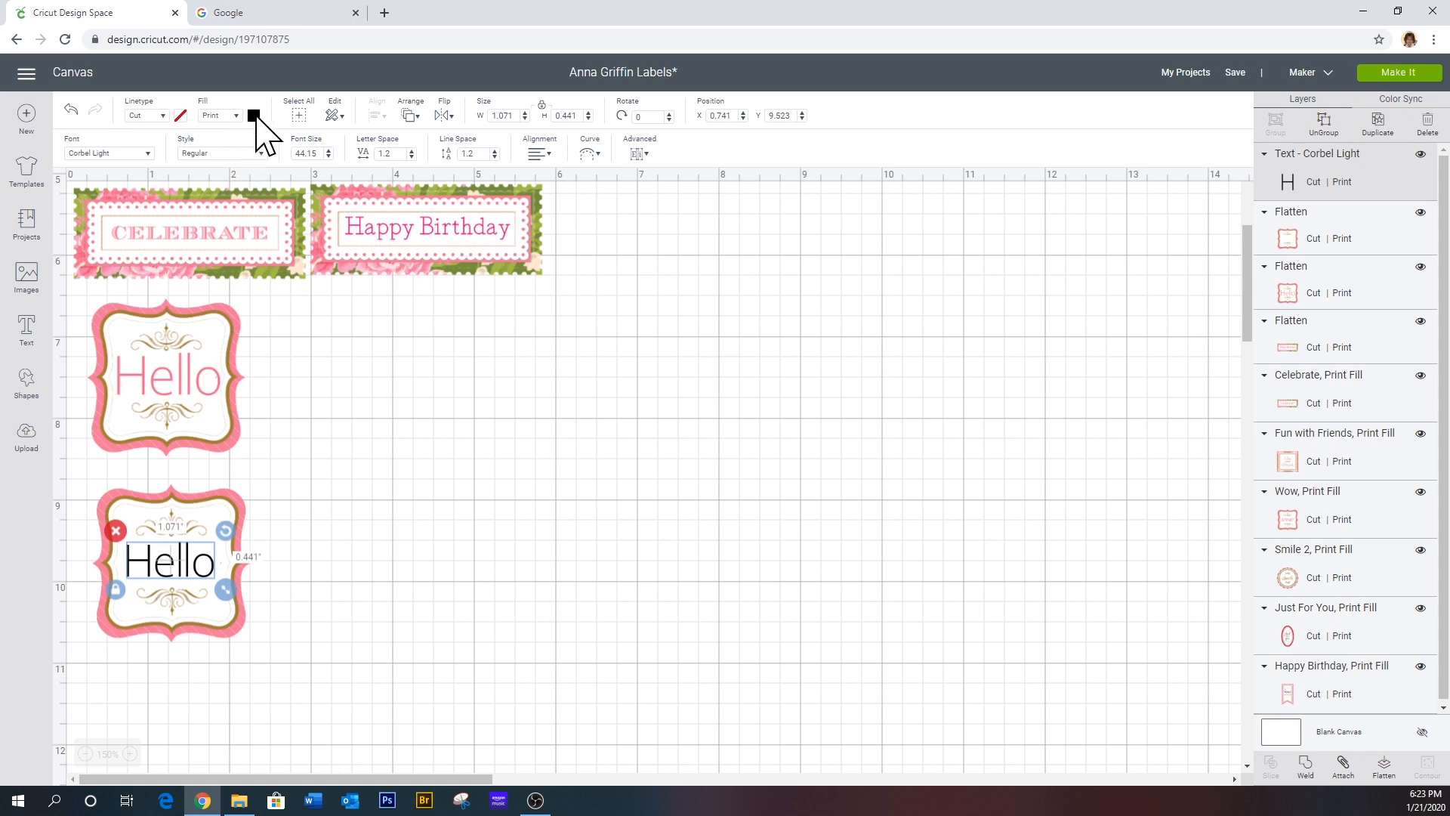
- Set the print color of the new Hello text to the light pink used in the other Hello label, and deselect it
{"action": "left_click", "coordinate": [254, 118]}
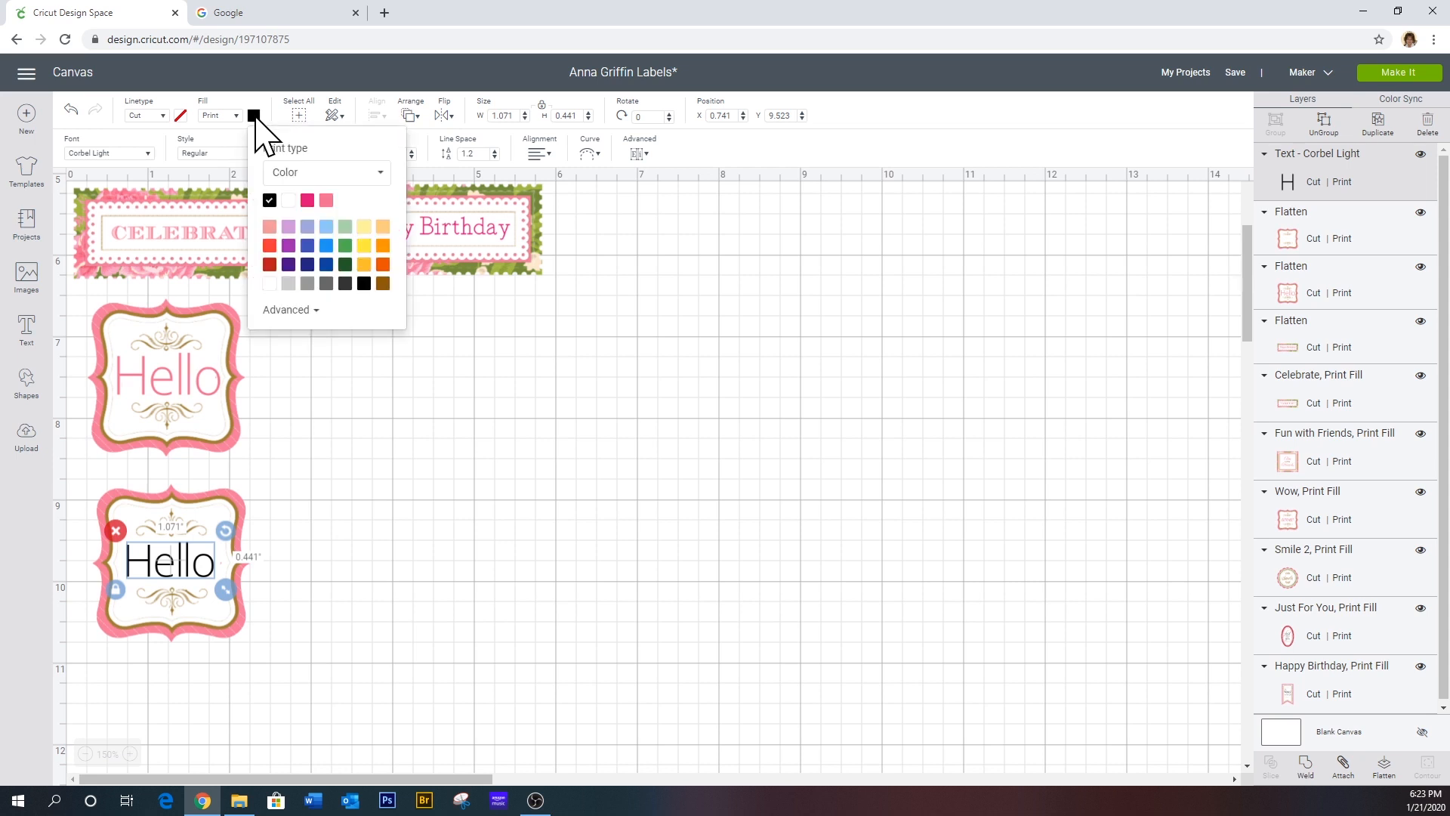
{"action": "left_click", "coordinate": [326, 201]}
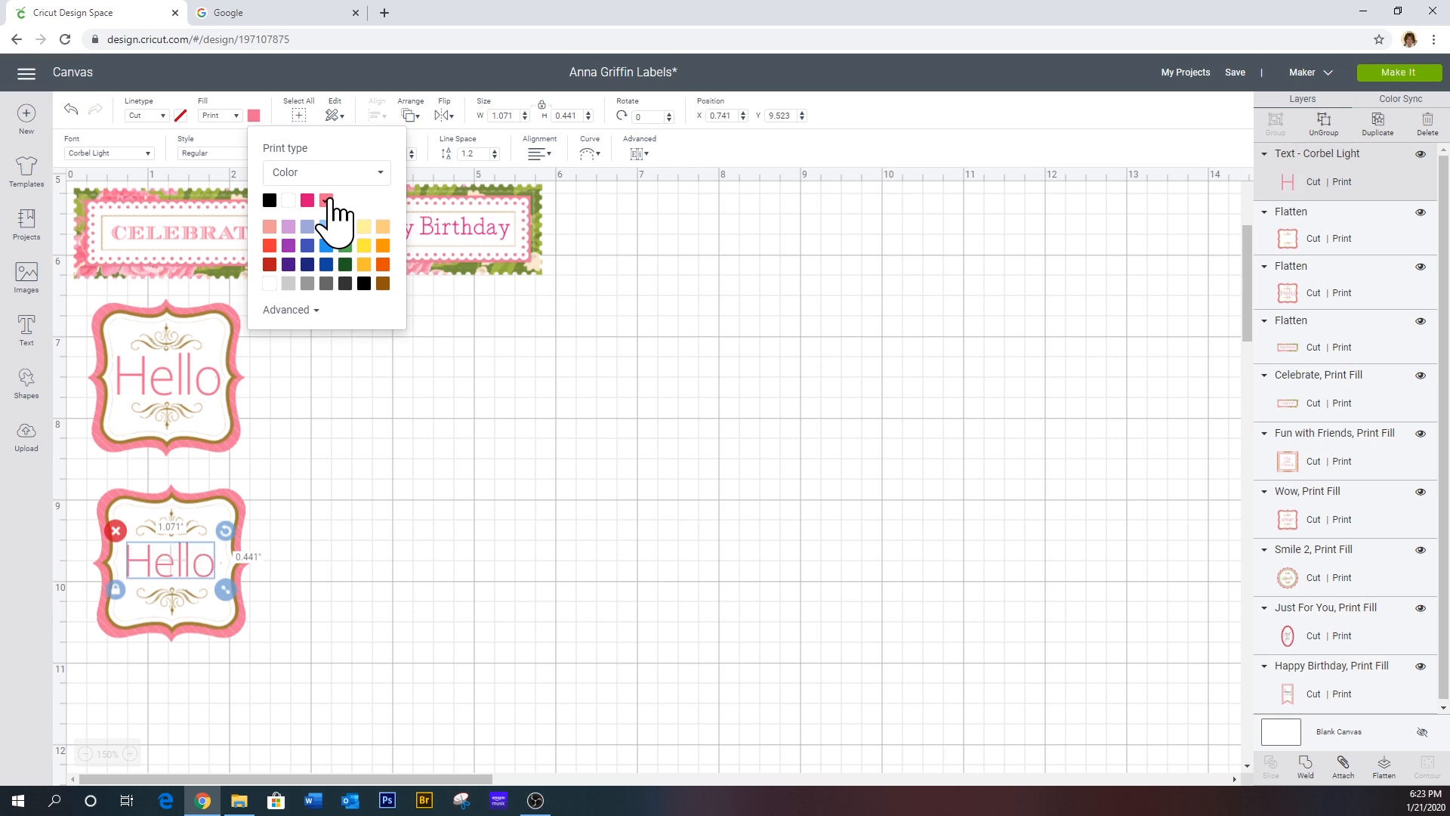
{"action": "left_click", "coordinate": [130, 753]}
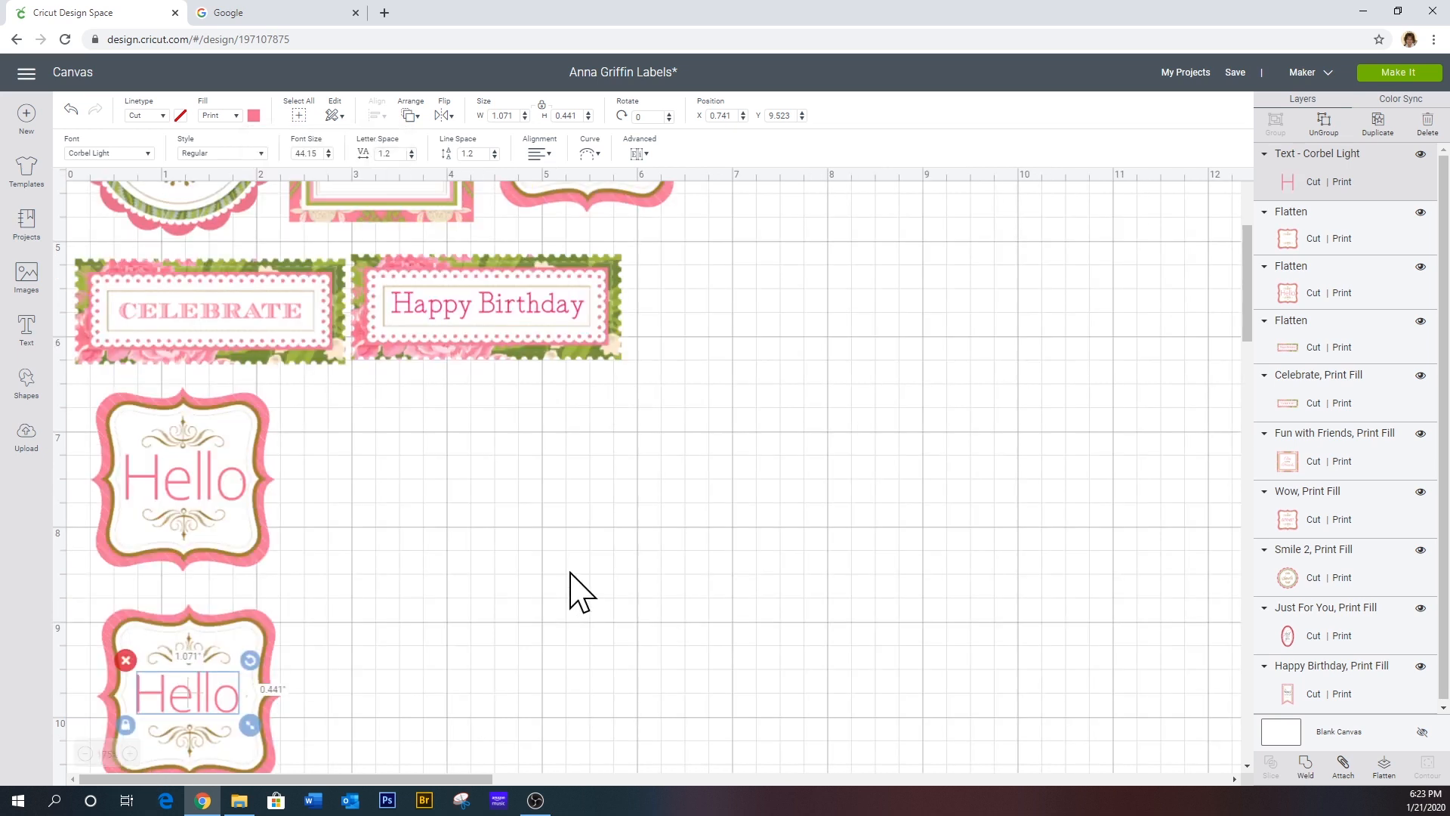
{"action": "scroll", "coordinate": [570, 593], "scroll_direction": "down", "scroll_amount": 1}
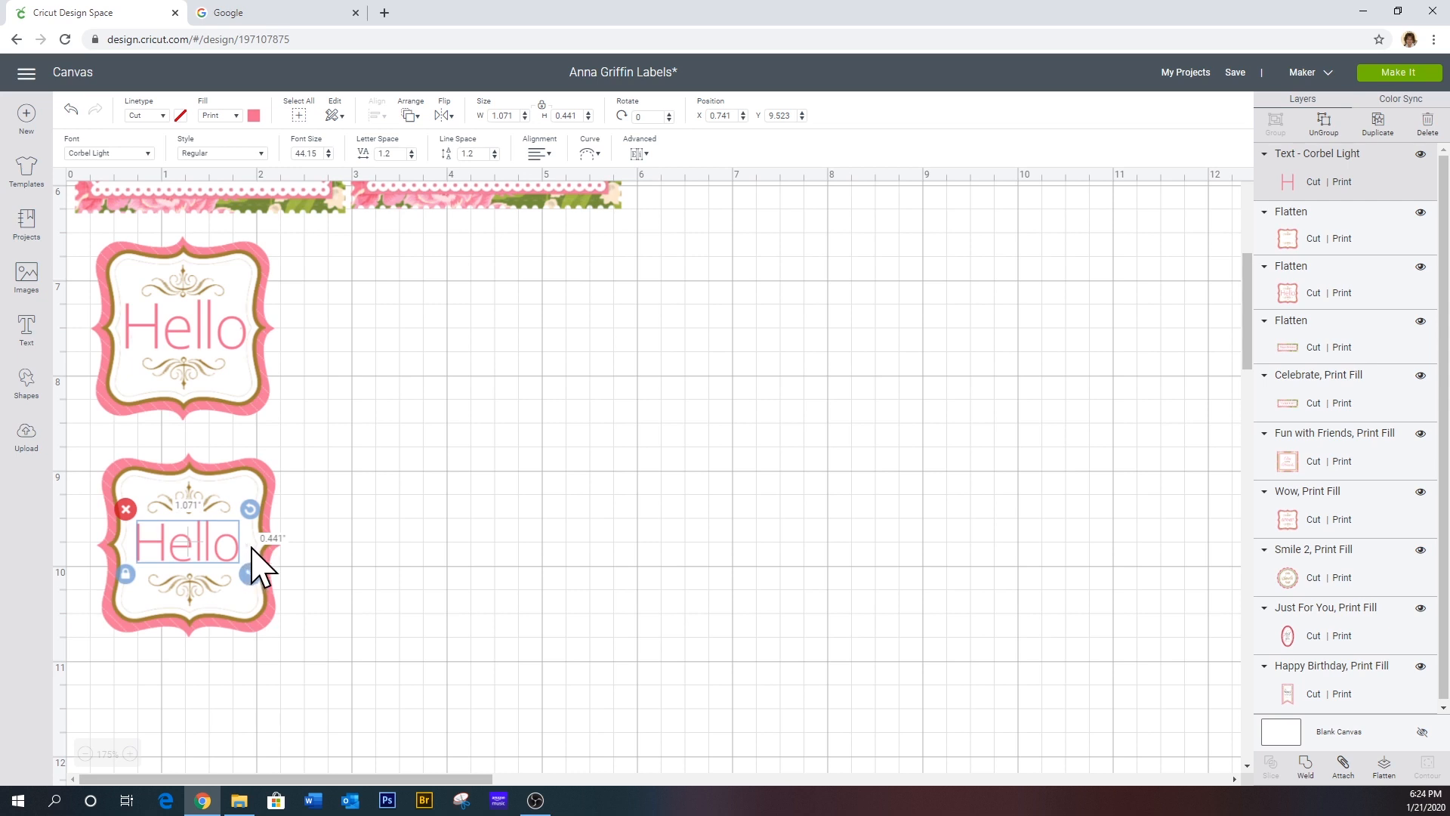
{"action": "left_click", "coordinate": [304, 555]}
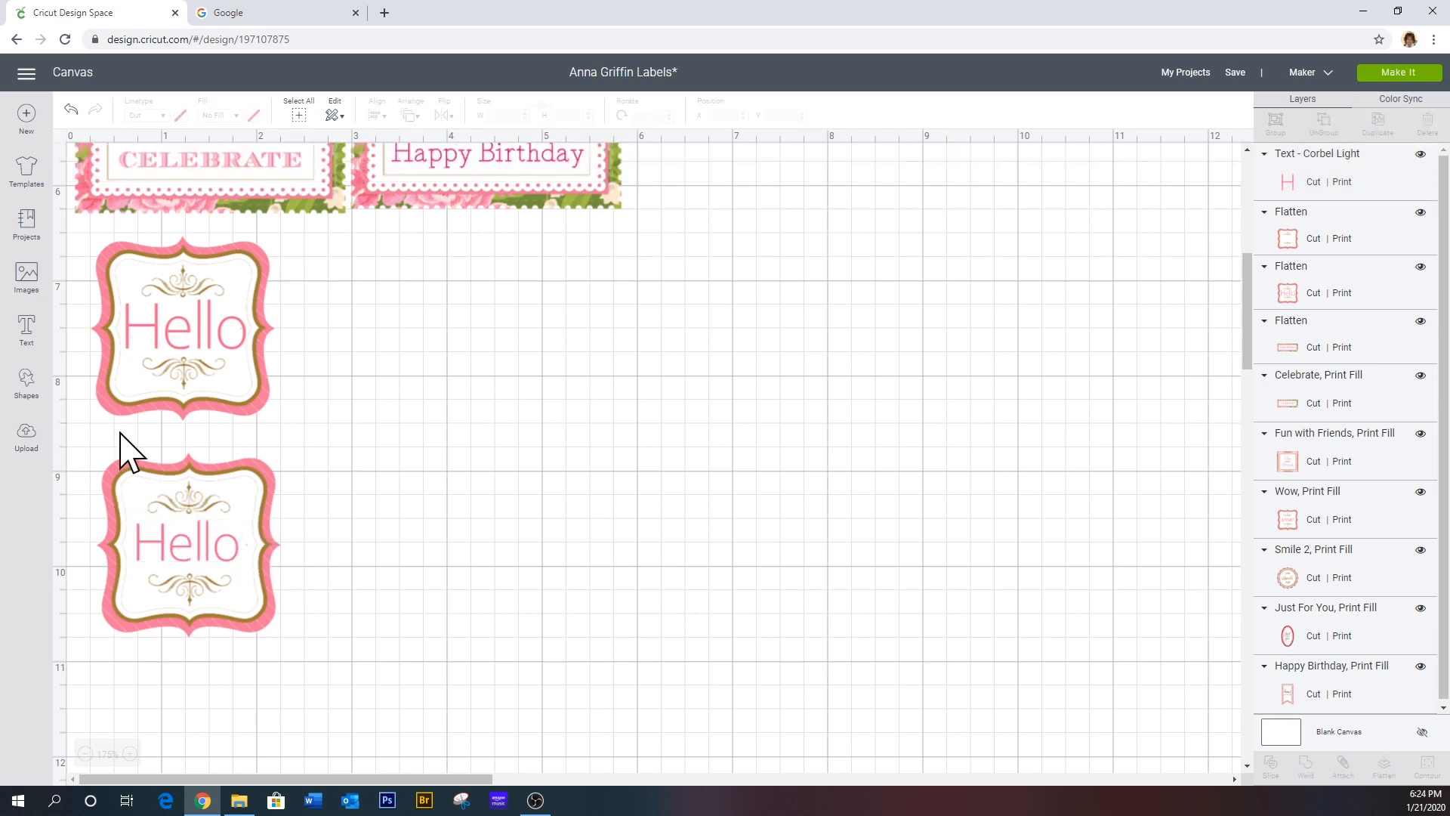
- Select the lower label together with its Hello text and flatten them into a single printable image
{"action": "left_click_drag", "start_coordinate": [78, 441], "coordinate": [302, 665]}
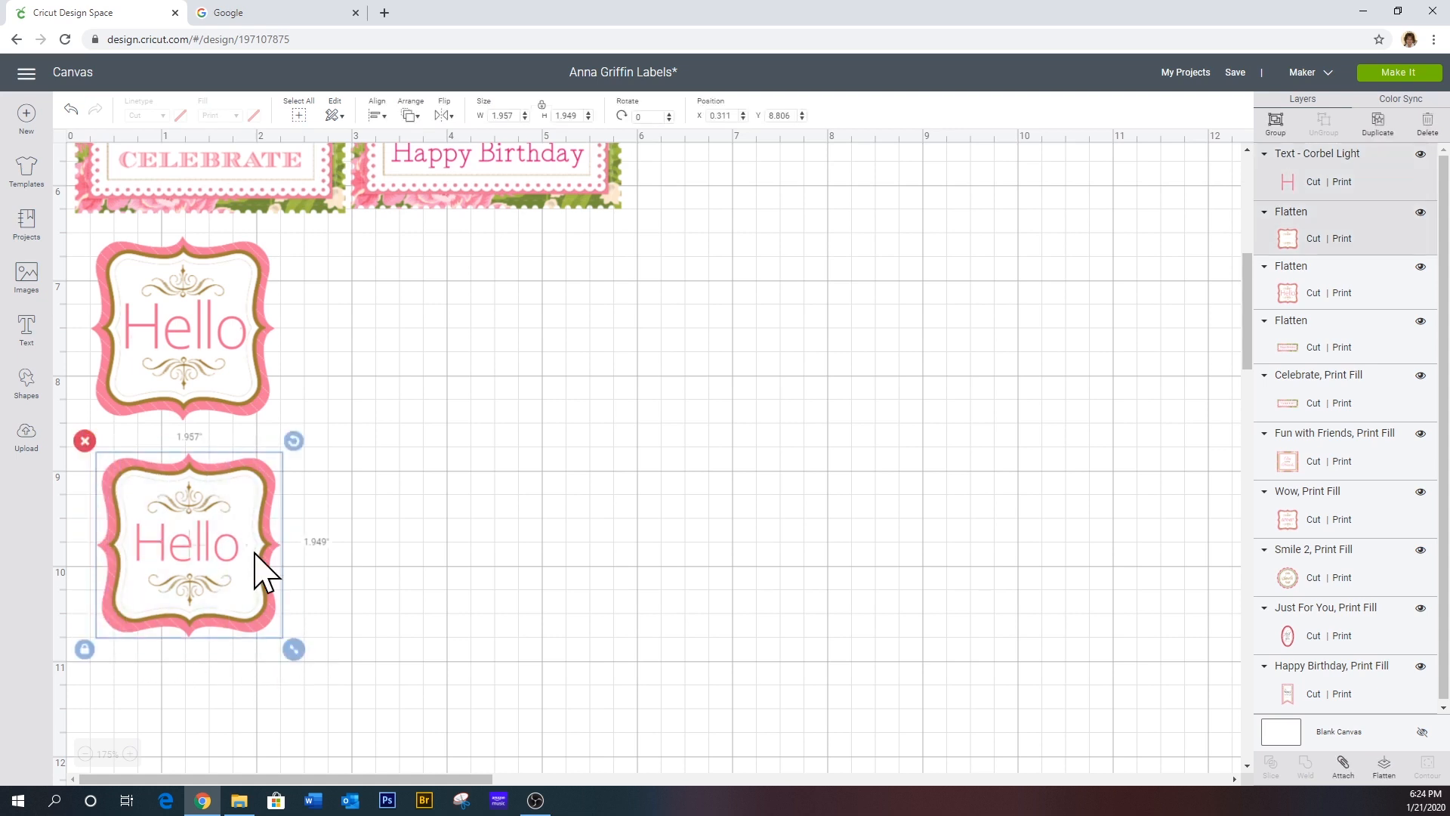
{"action": "right_click", "coordinate": [257, 565]}
{"action": "left_click", "coordinate": [290, 539]}
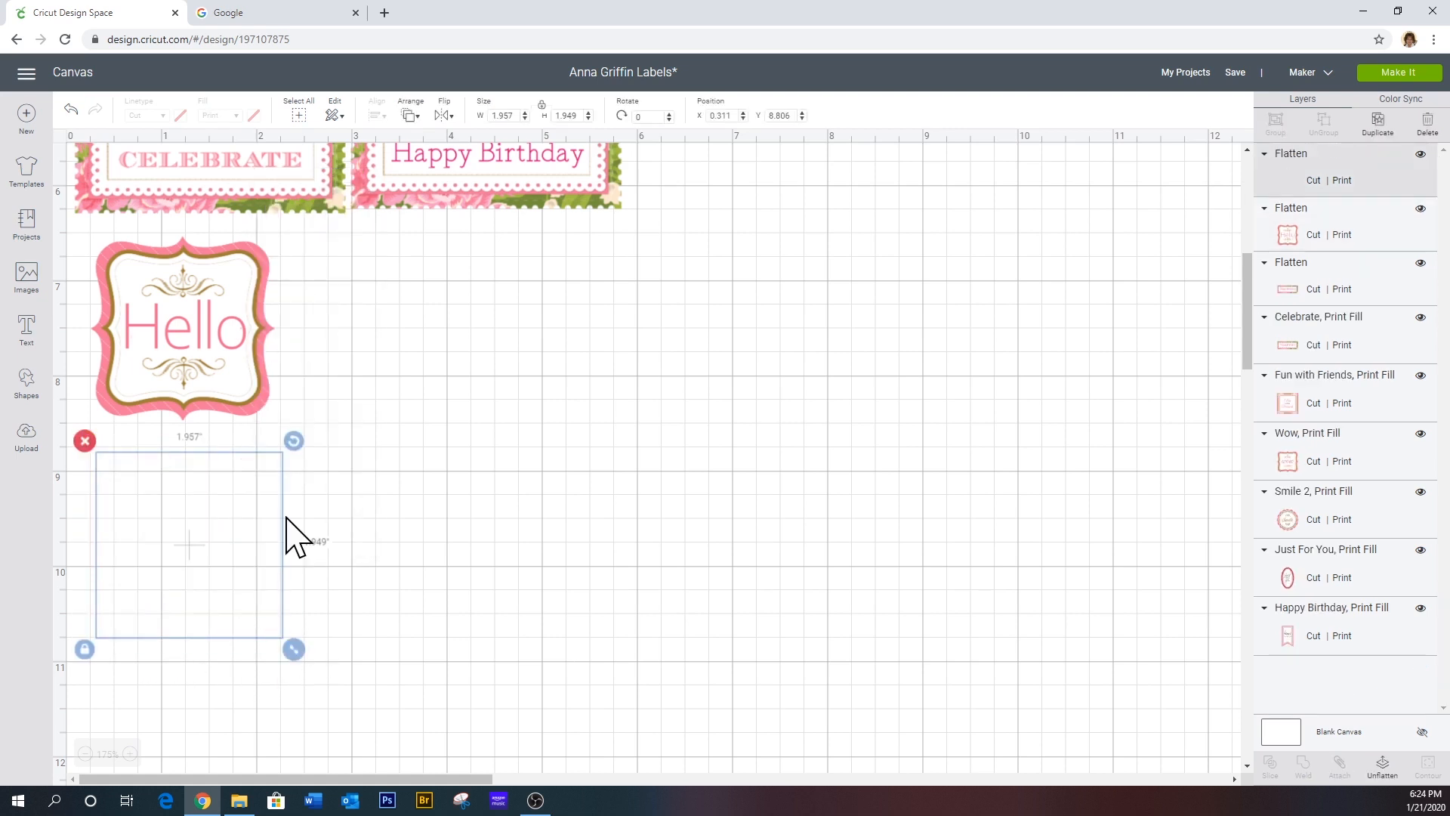
{"action": "left_click", "coordinate": [382, 544]}
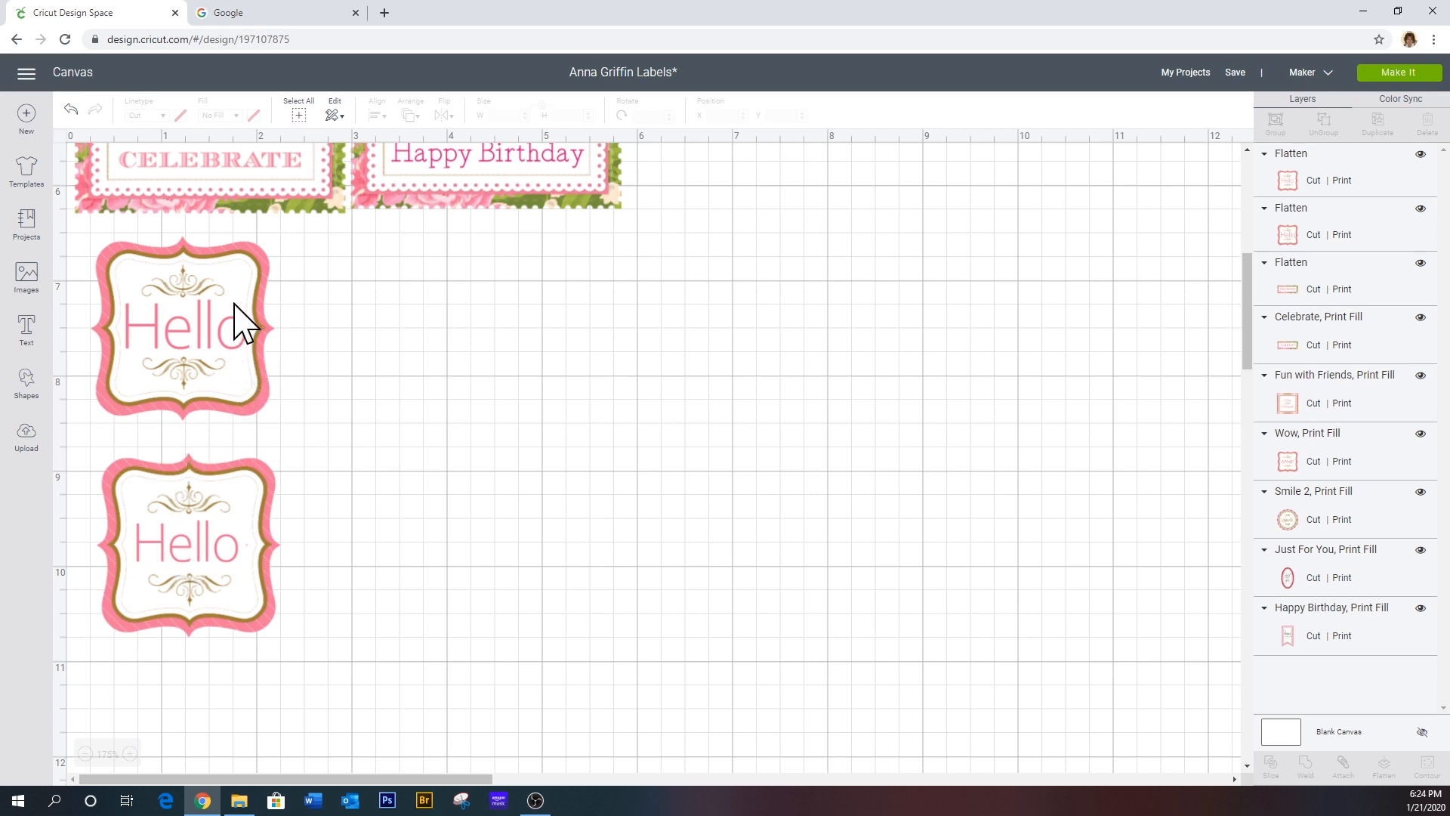
- Review the labels on the canvas and preview their layout on the print-then-cut mat, returning to the canvas without continuing
{"action": "scroll", "coordinate": [312, 355], "scroll_direction": "up", "scroll_amount": 6}
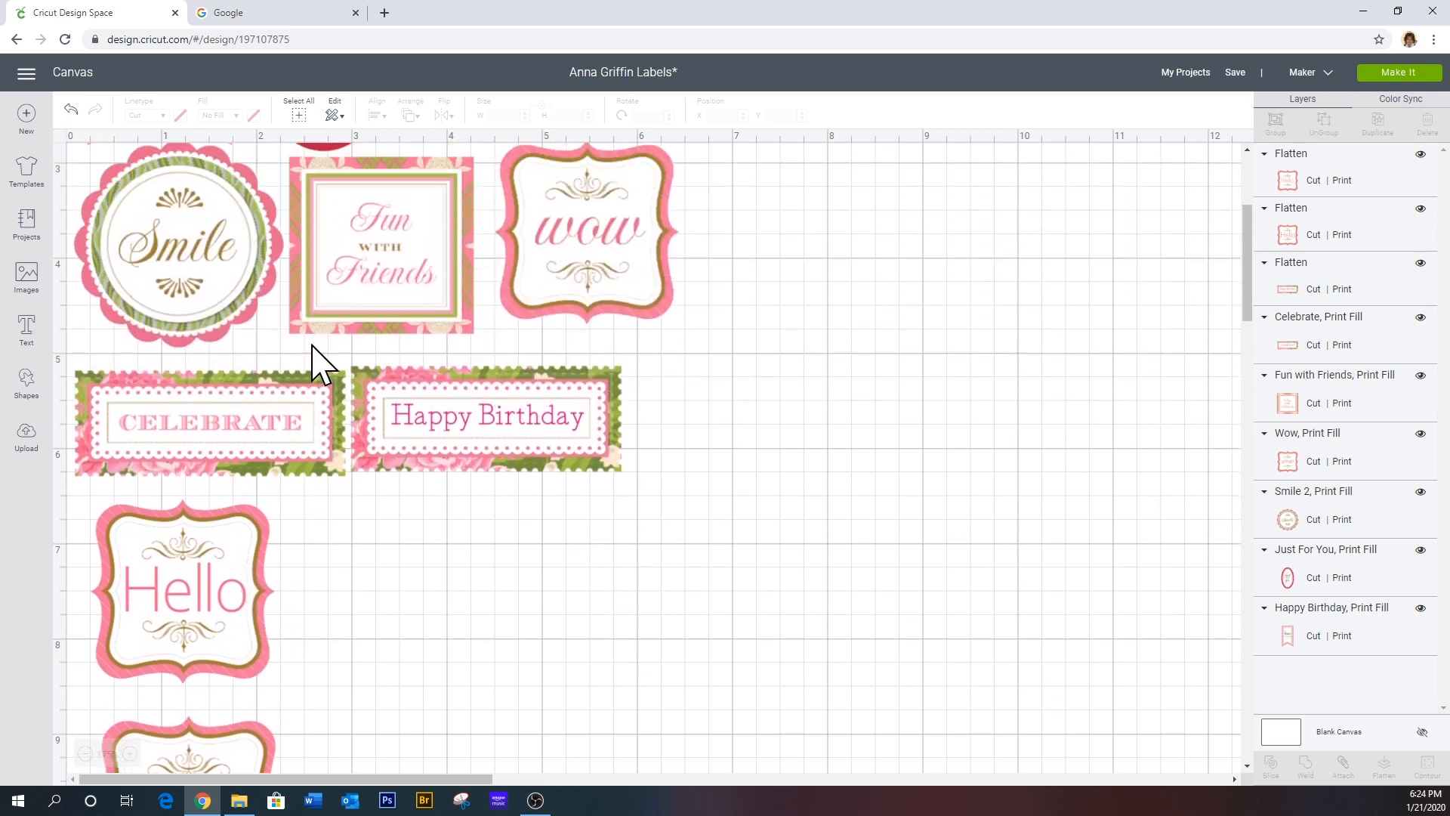
{"action": "scroll", "coordinate": [321, 366], "scroll_direction": "up", "scroll_amount": 1}
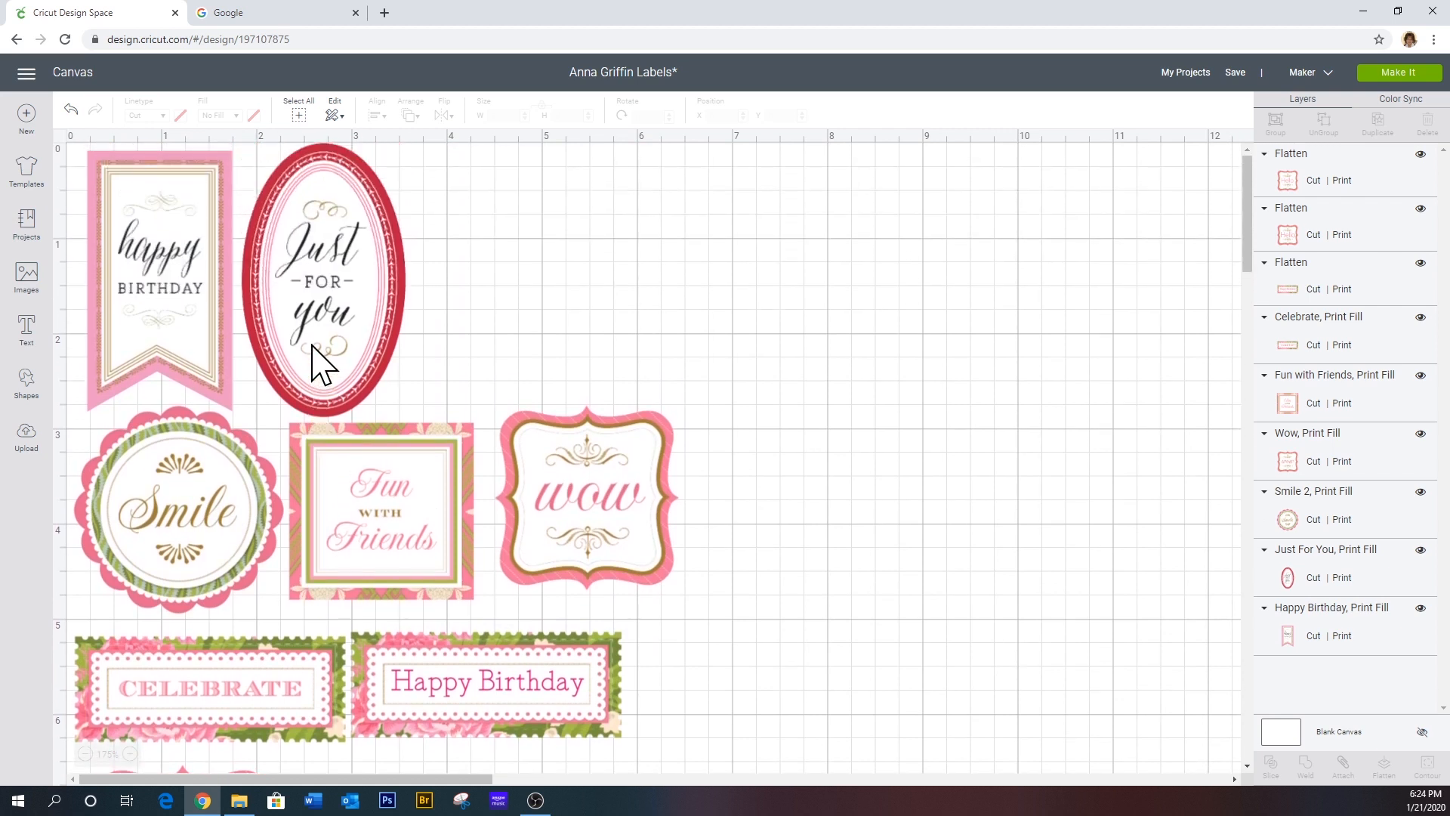
{"action": "scroll", "coordinate": [312, 355], "scroll_direction": "down", "scroll_amount": 5}
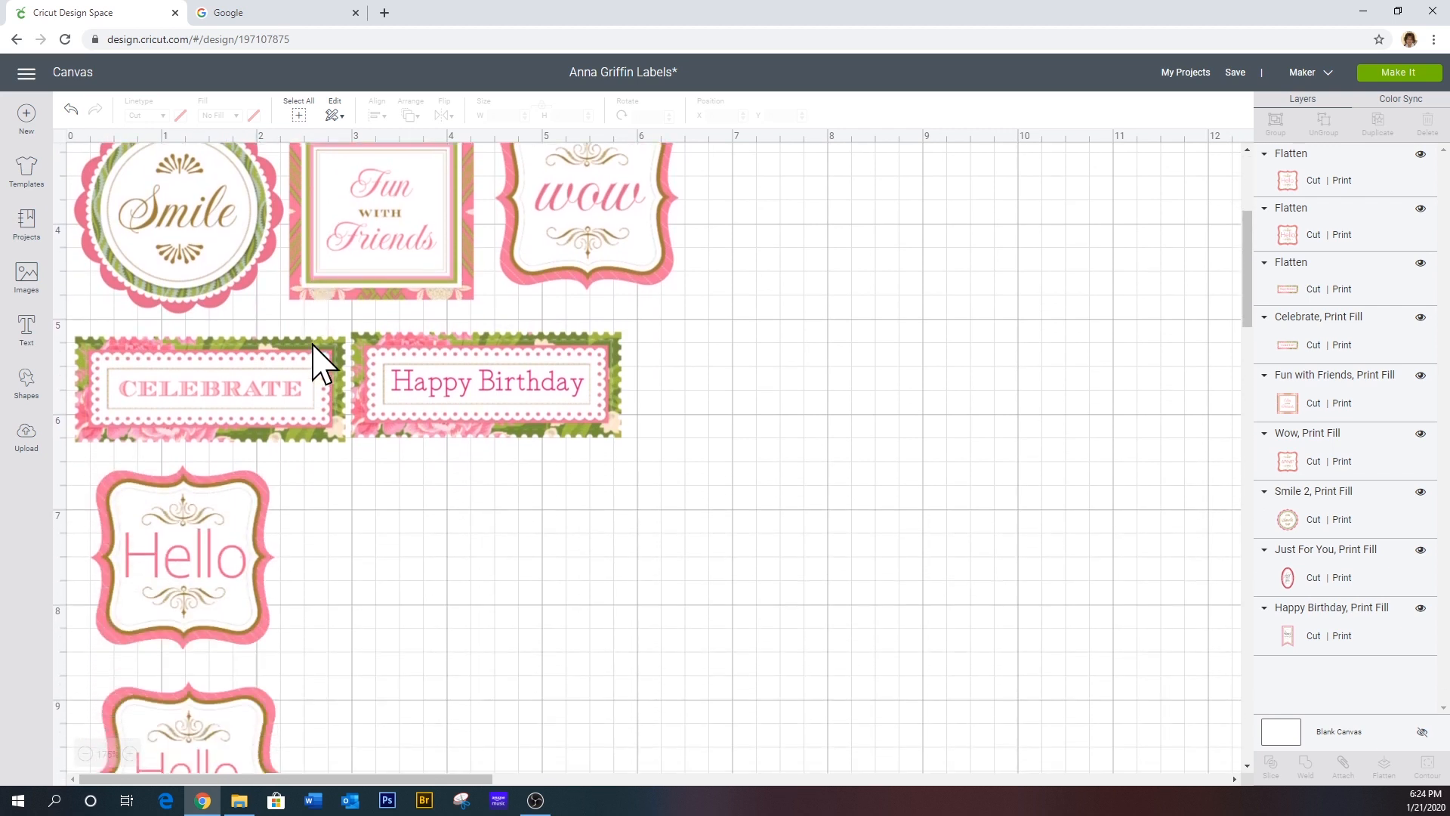
{"action": "scroll", "coordinate": [323, 364], "scroll_direction": "down", "scroll_amount": 2}
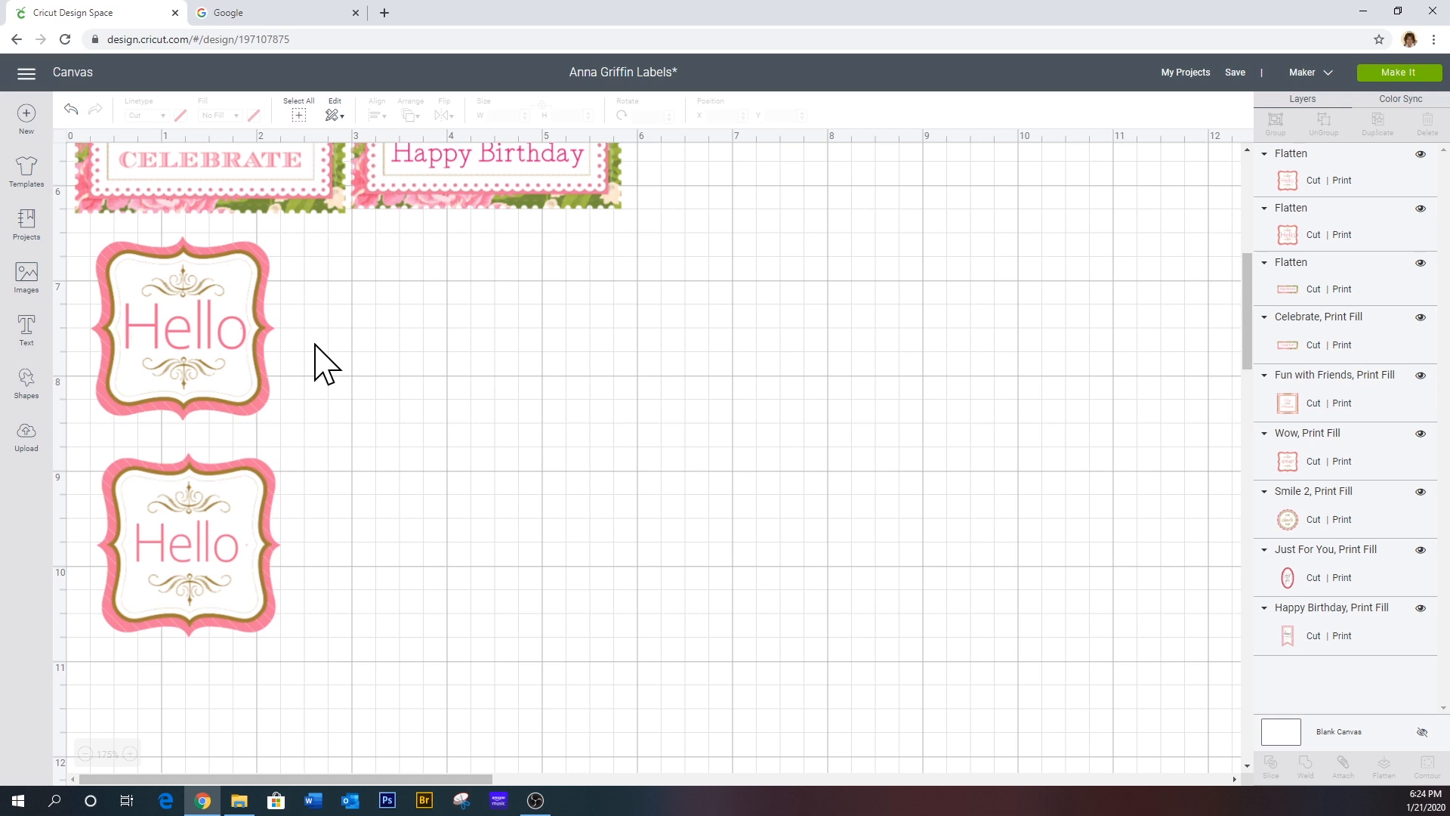
{"action": "left_click", "coordinate": [1394, 72]}
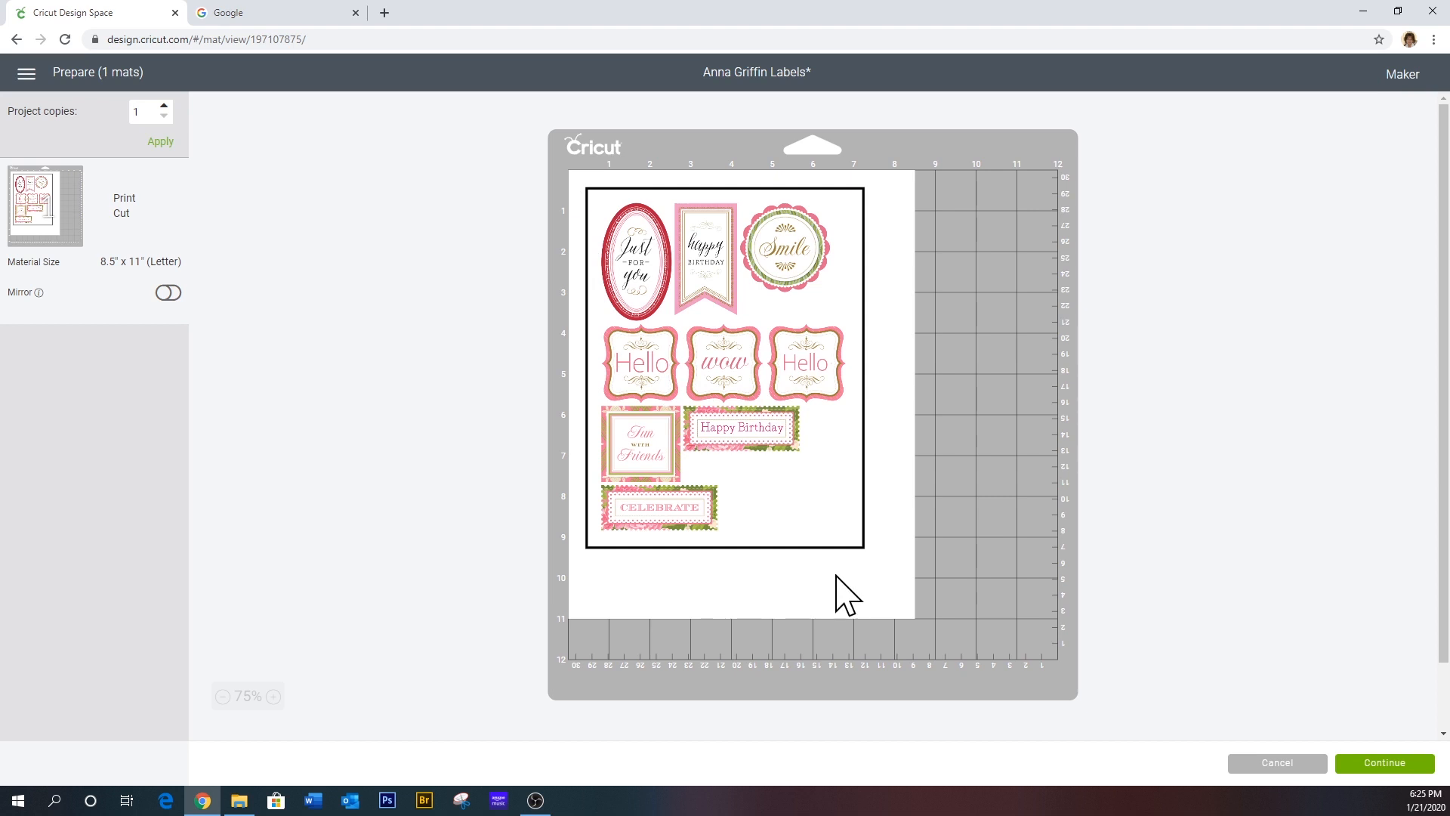
{"action": "left_click", "coordinate": [1276, 763]}
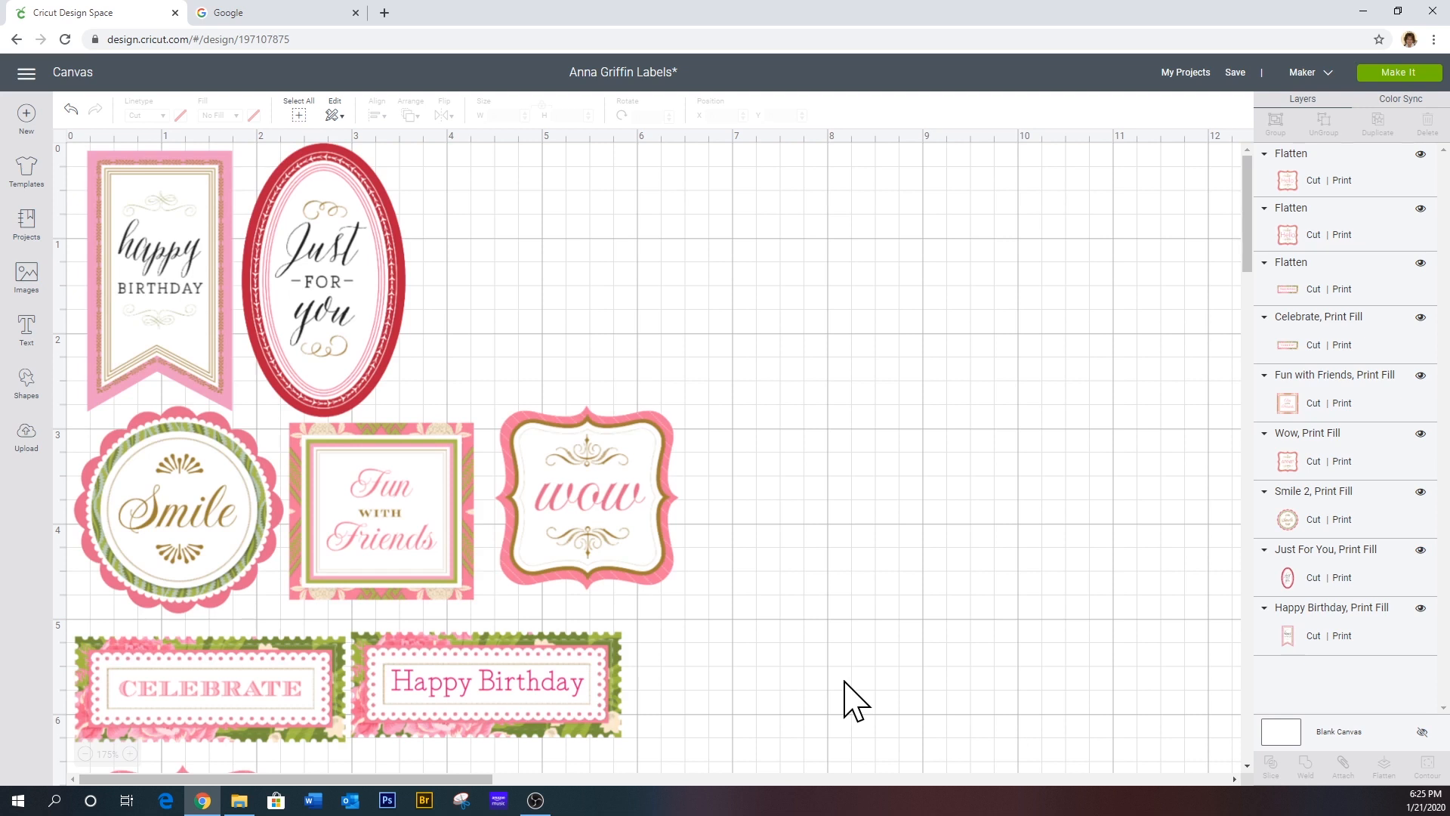
{"action": "scroll", "coordinate": [844, 682], "scroll_direction": "down", "scroll_amount": 10}
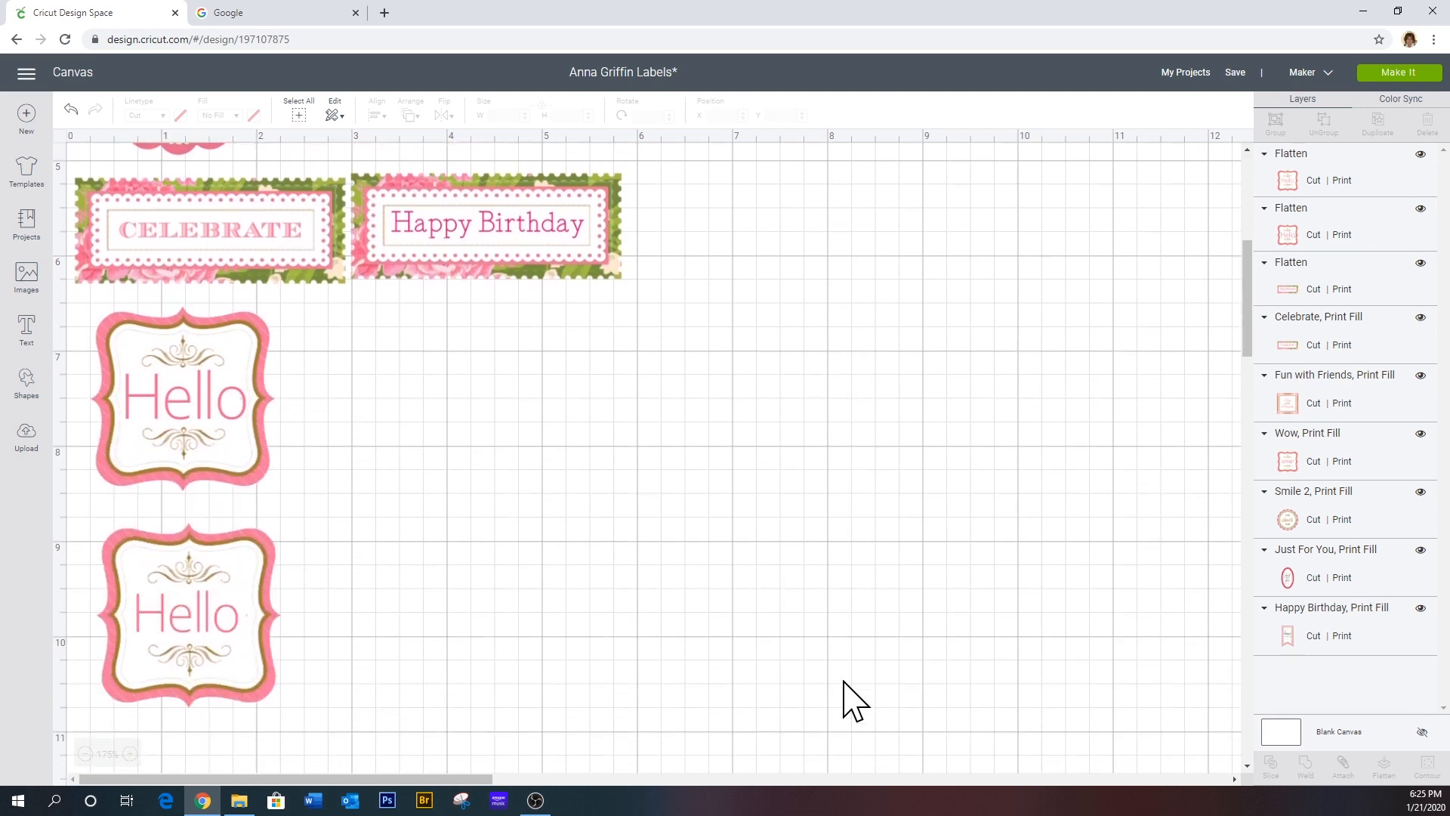
{"action": "scroll", "coordinate": [854, 701], "scroll_direction": "down", "scroll_amount": 2}
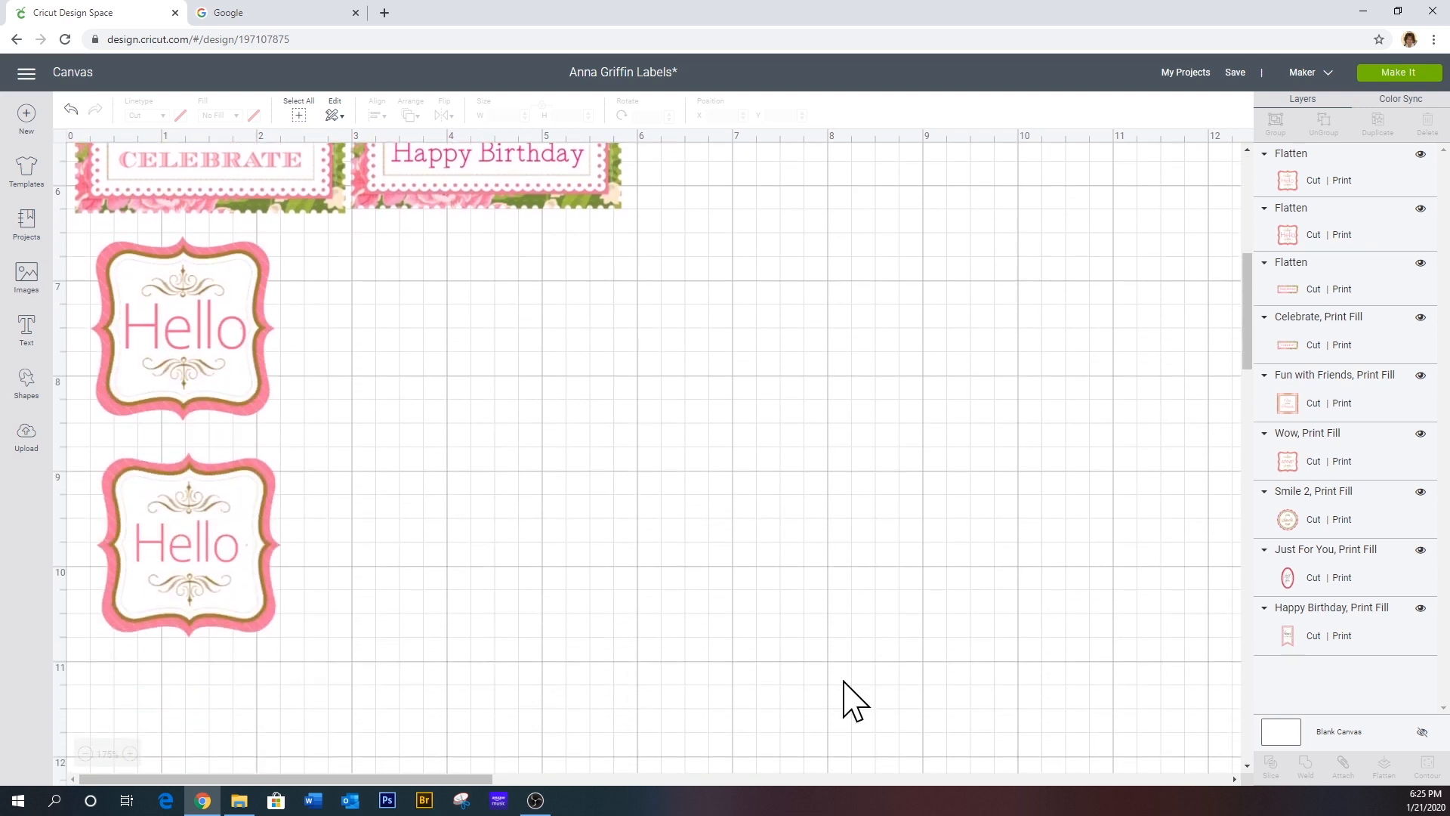